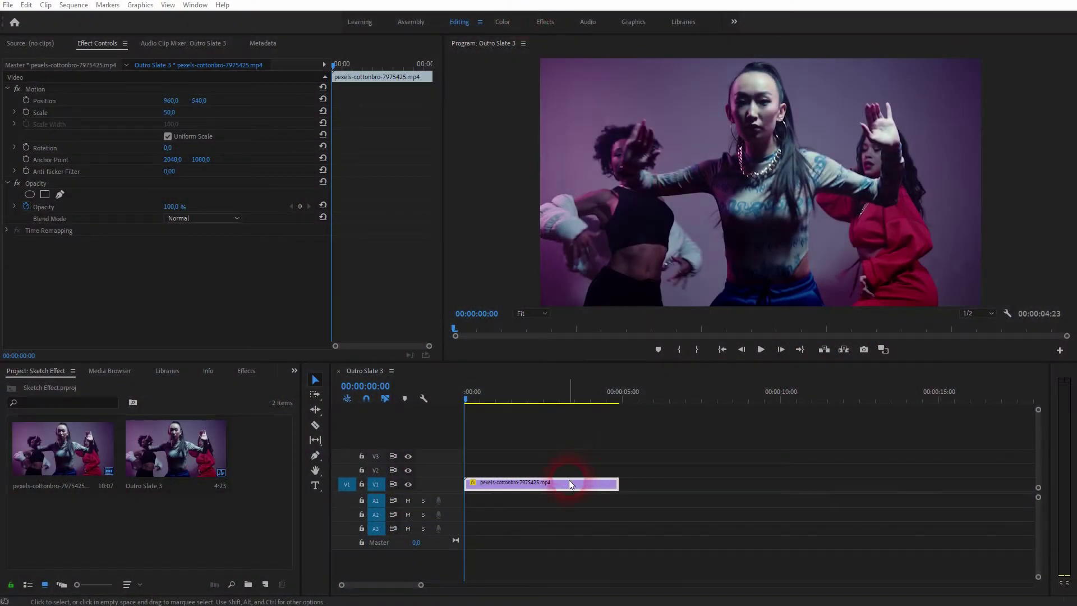
Step: Scrub through the dance clip and select it on track V1
drag(466, 397, 445, 408)
click(547, 484)
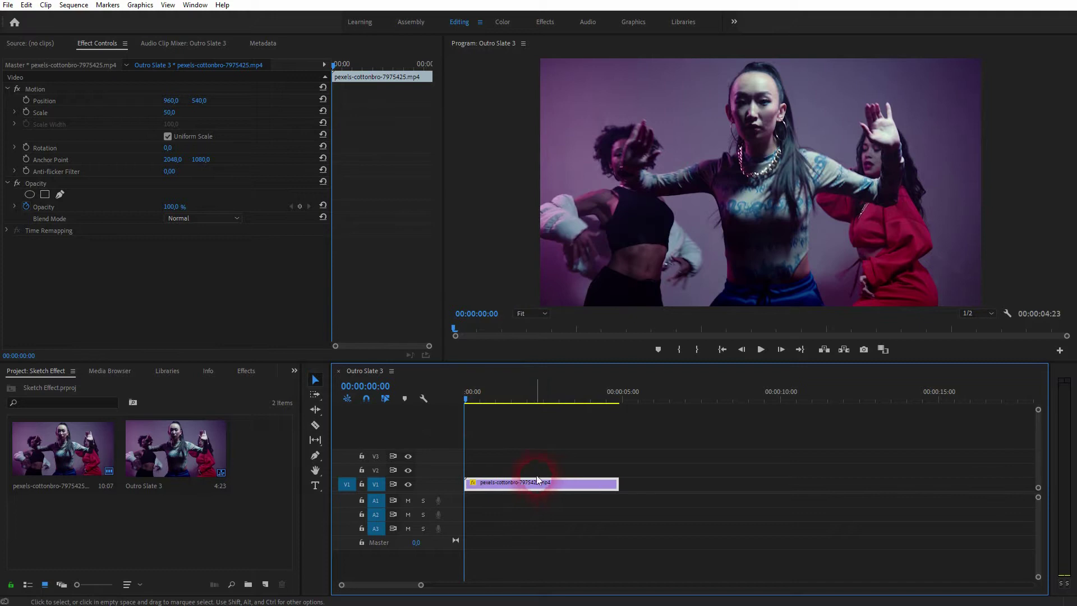
Step: Show the Essential Graphics panel in Browse mode with template thumbnails enlarged to one column
click(183, 6)
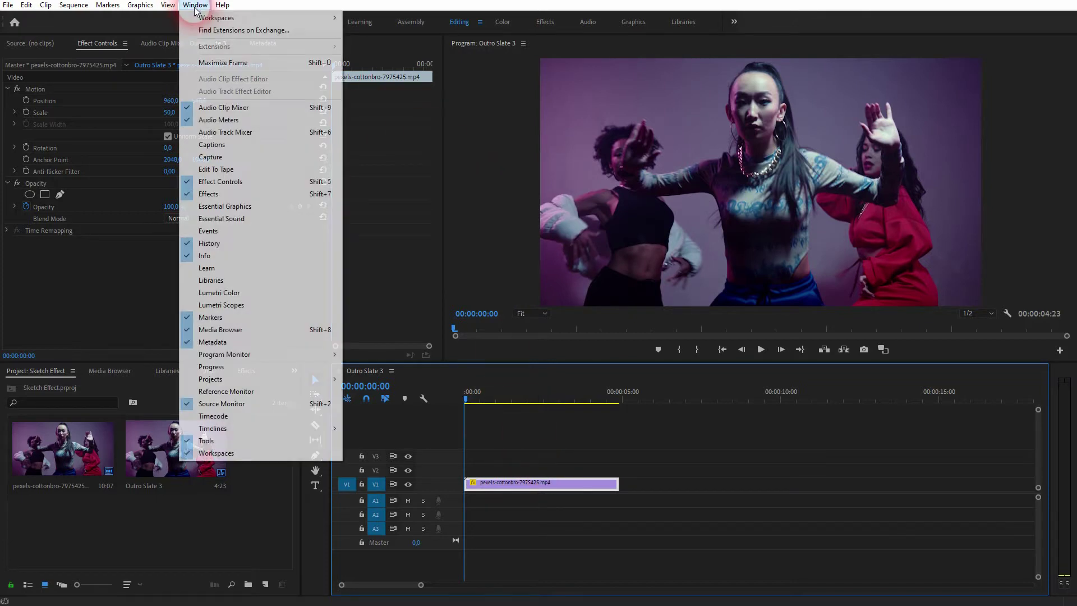
click(212, 207)
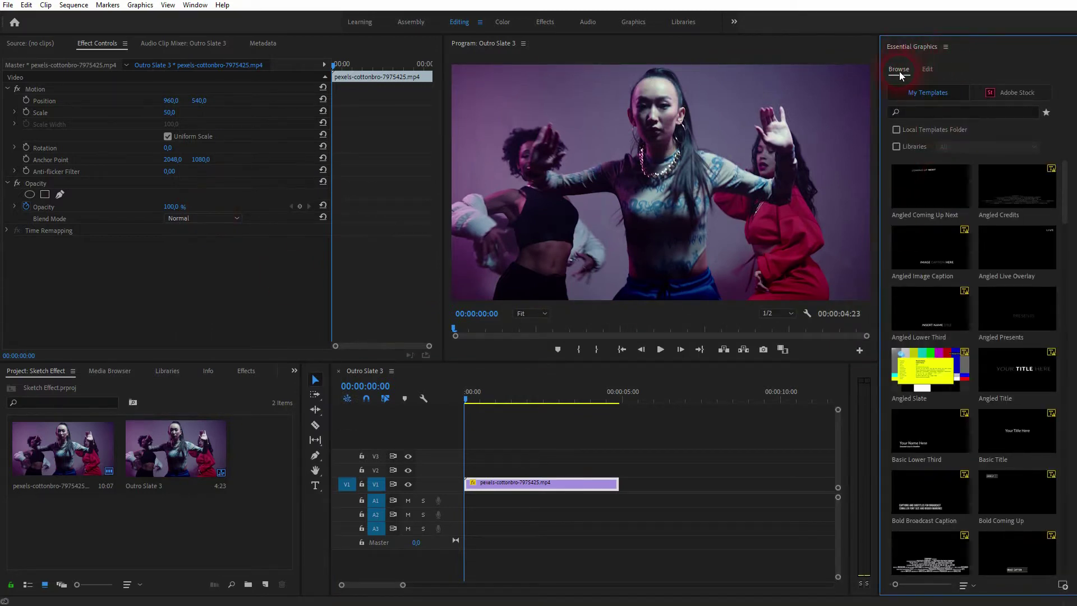
click(928, 70)
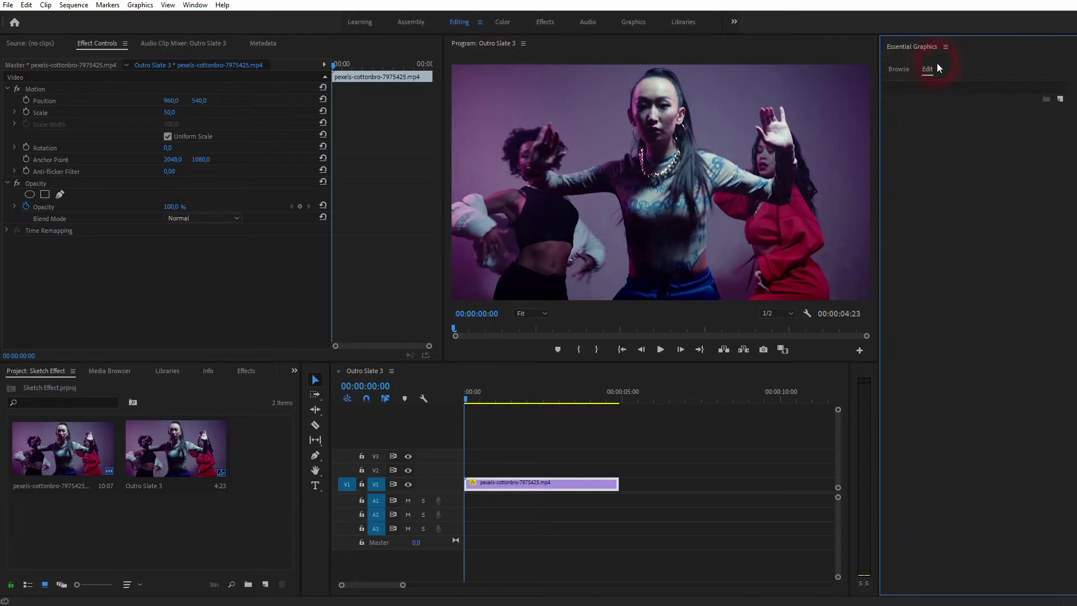
click(899, 70)
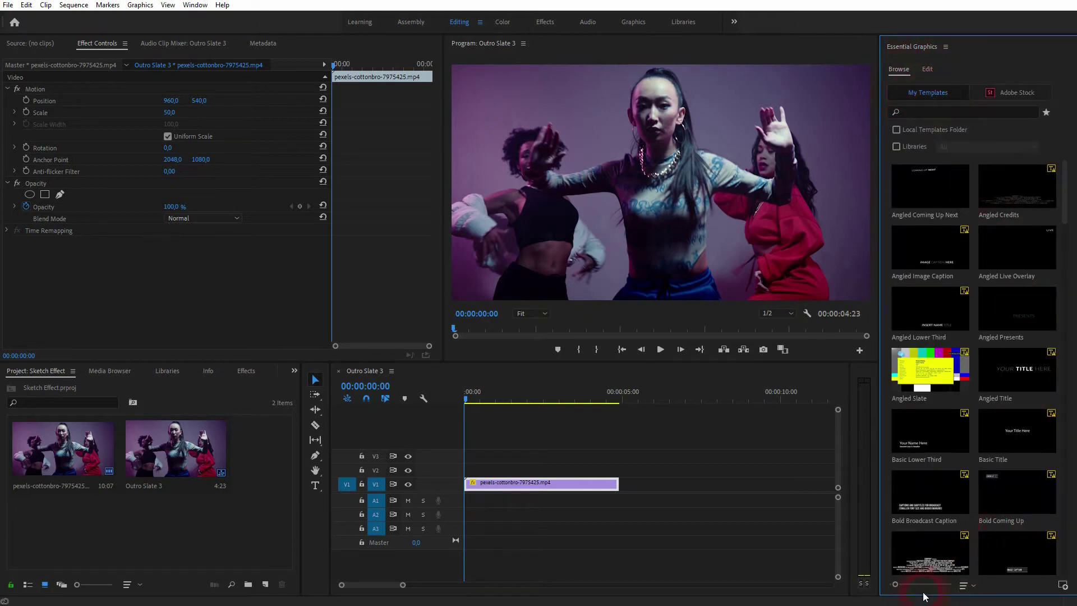
mouse_move(896, 585)
mouse_down()
mouse_move(953, 578)
mouse_move(878, 583)
mouse_move(899, 588)
mouse_up()
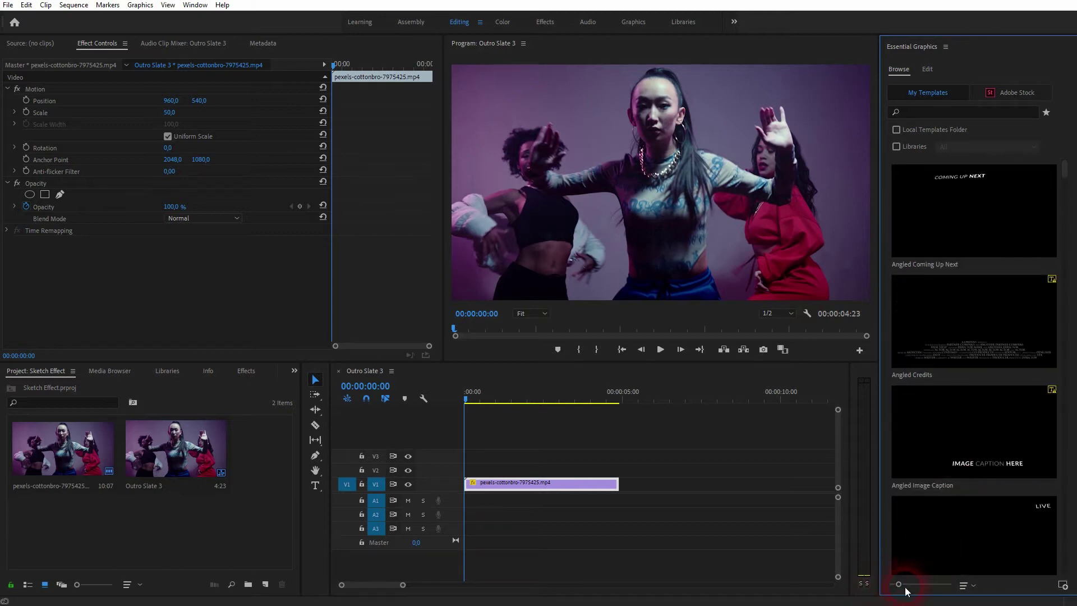
Step: Search the Essential Graphics templates for 'thirds'
click(919, 114)
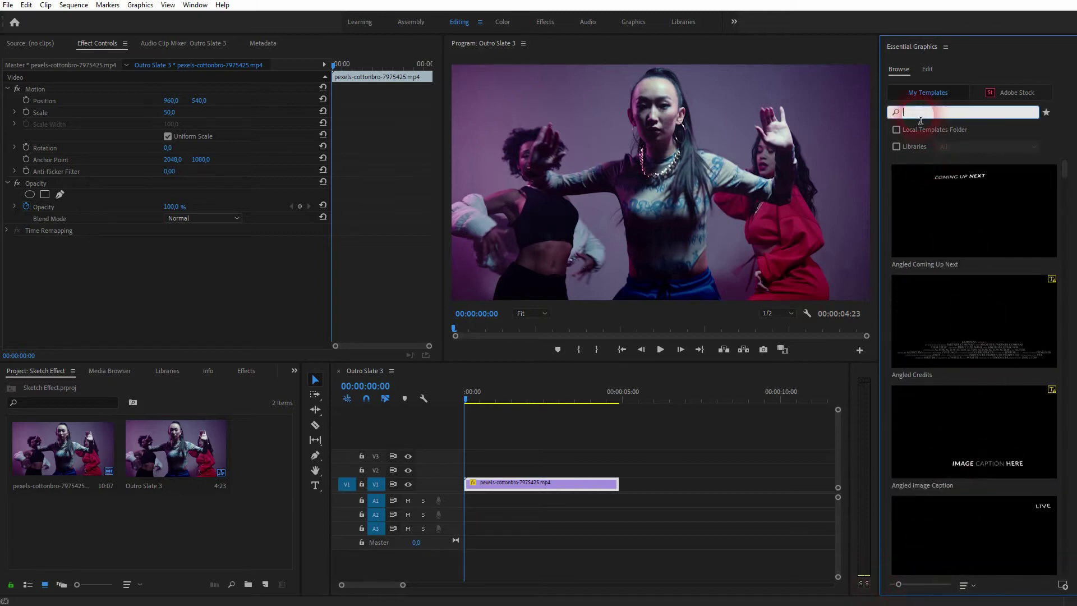
text(thirds)
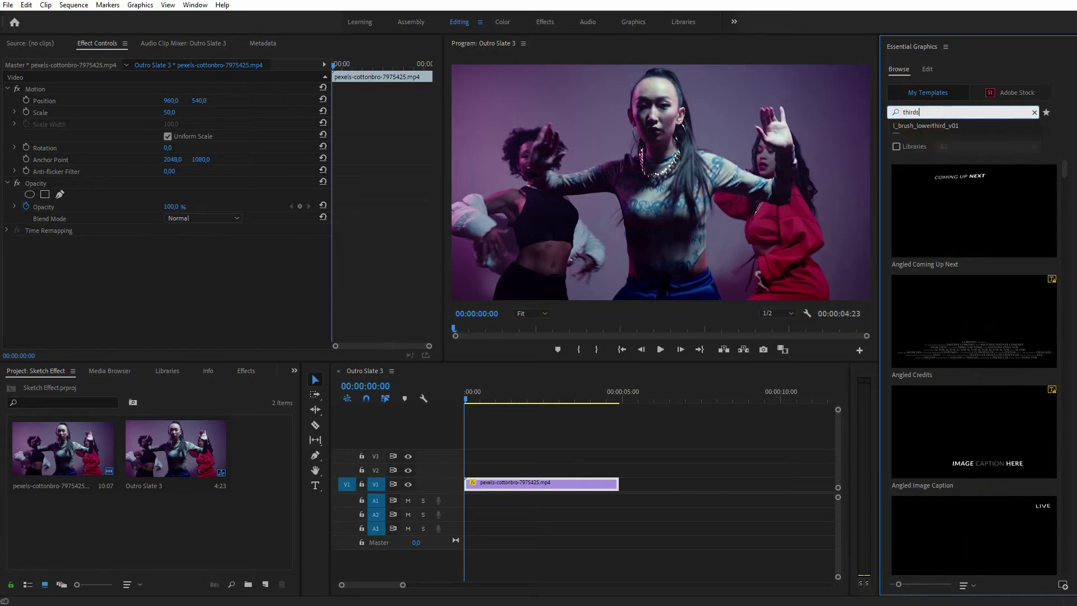
key(Return)
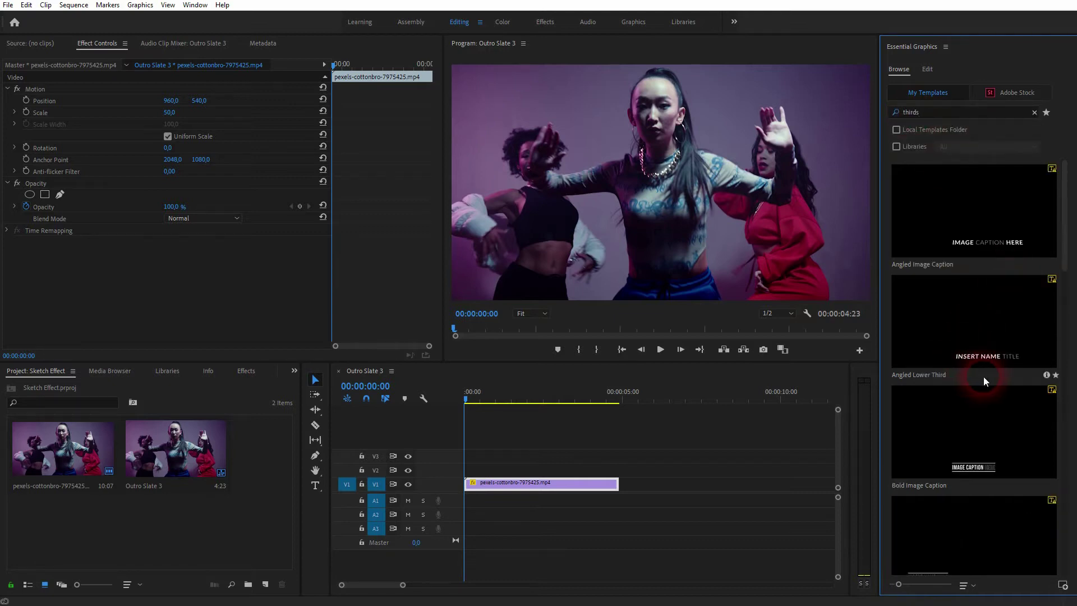
Step: Place Bold Lower Third Right on V2 and trim it to end with the dance clip
scroll(981, 377, down, 5)
scroll(990, 374, up, 4)
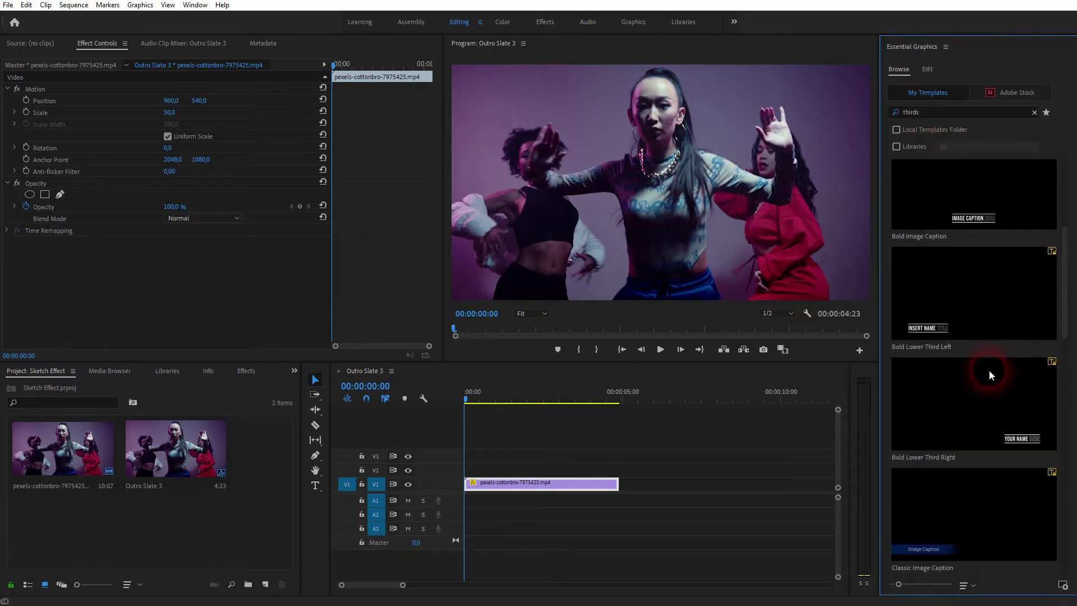
drag(946, 416, 498, 475)
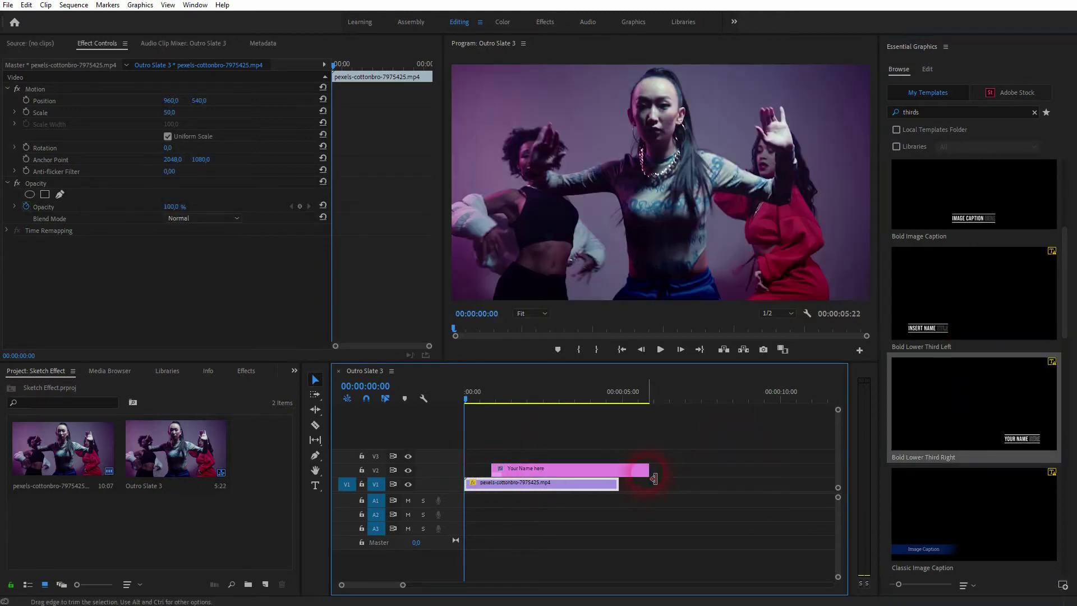
drag(644, 476, 619, 476)
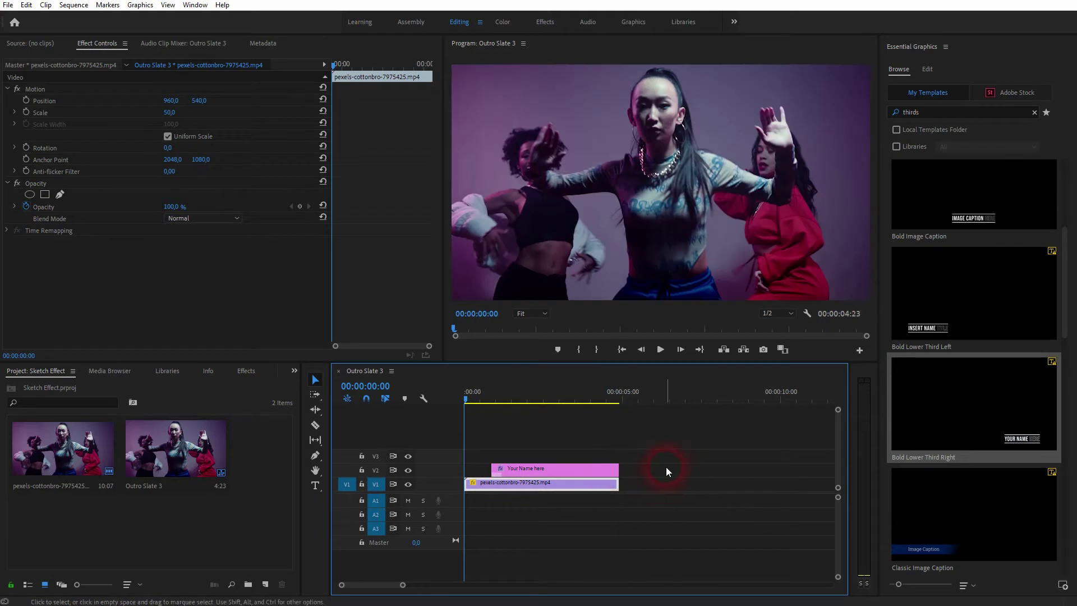
Step: Play the sequence, park at 00:00:01:07 where 'Your Name here' shows, and select the Type tool
key(space)
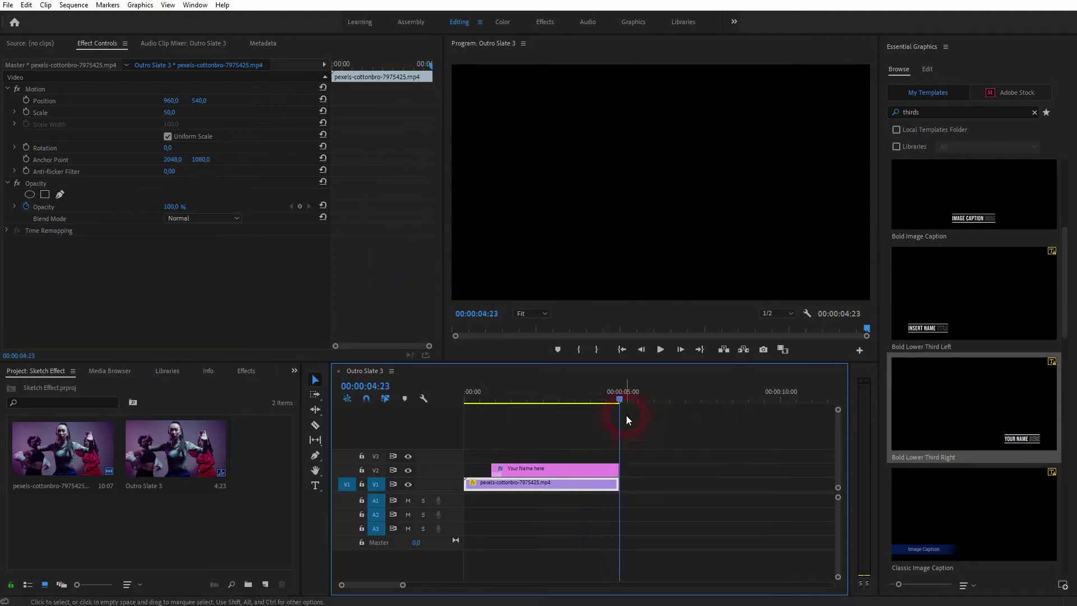
drag(621, 392, 506, 423)
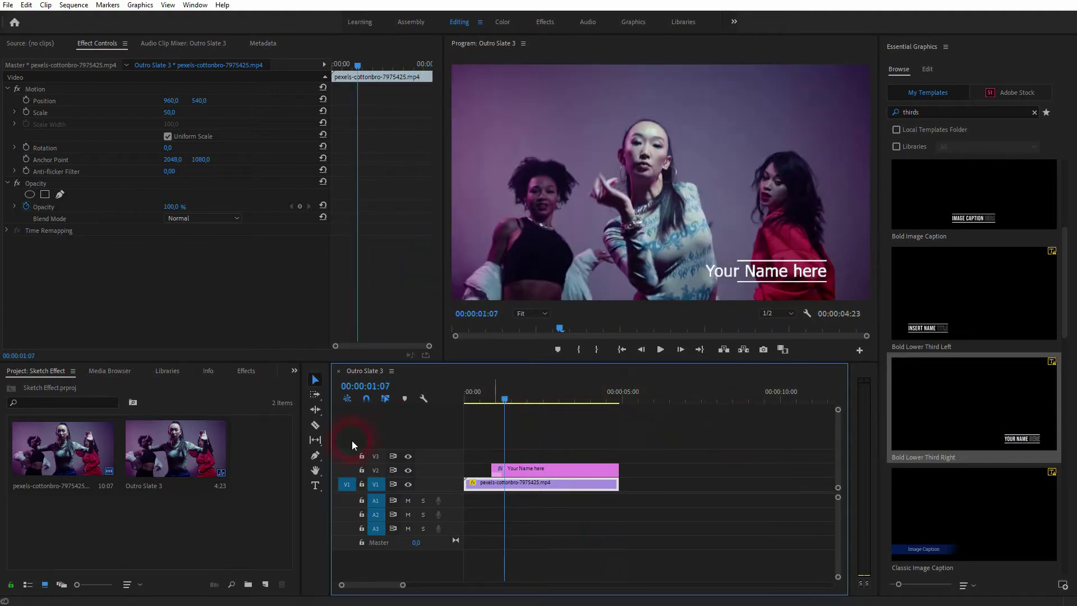
click(315, 486)
Step: Replace 'Your Name here' with PEOPLE DANCING and play the sequence to check it
click(745, 285)
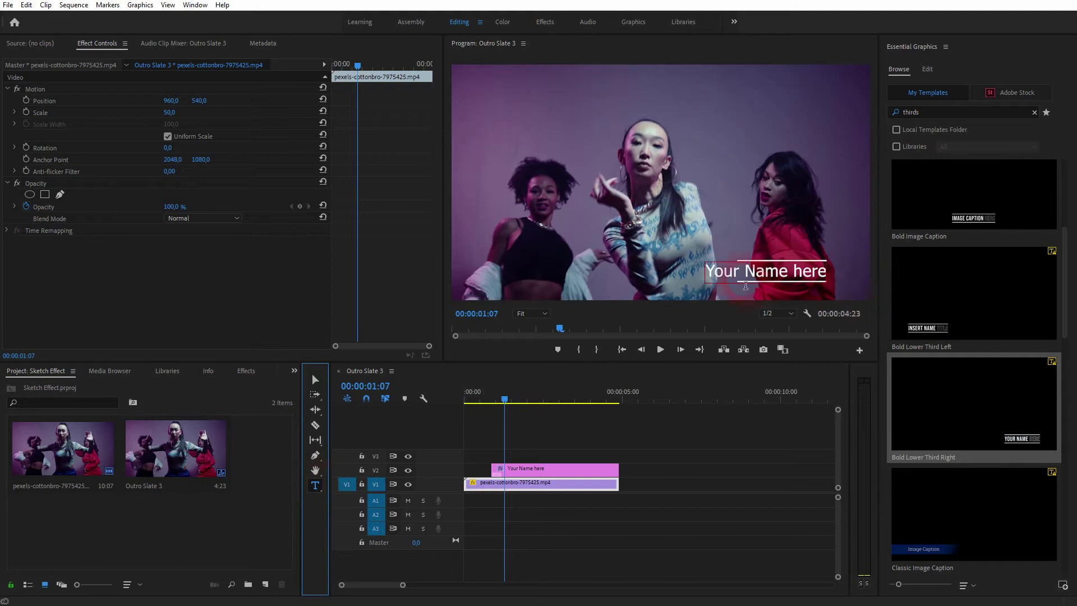
click(744, 279)
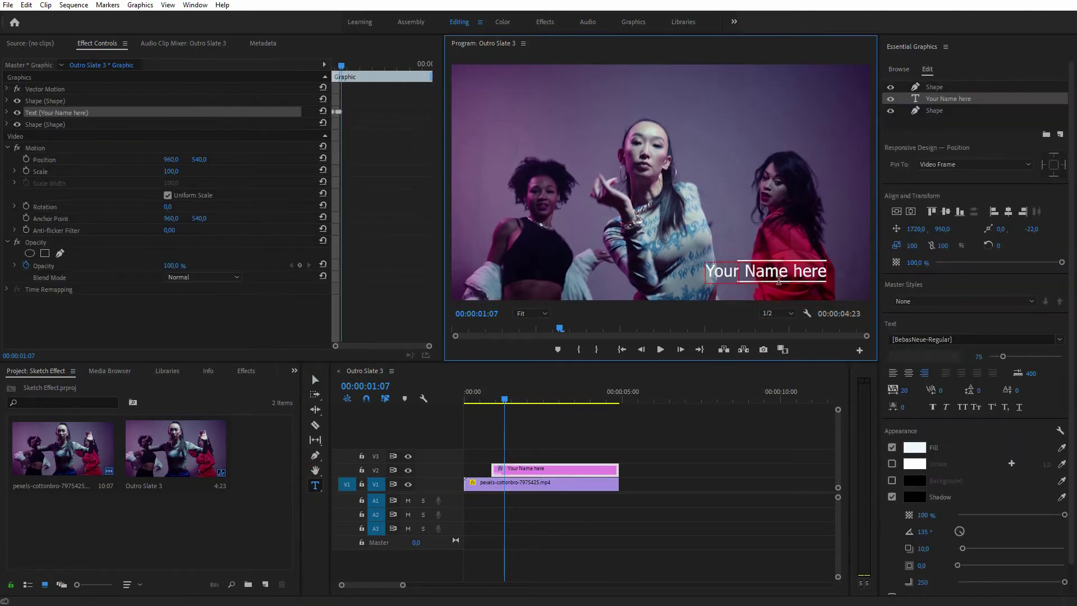
key(ctrl+a)
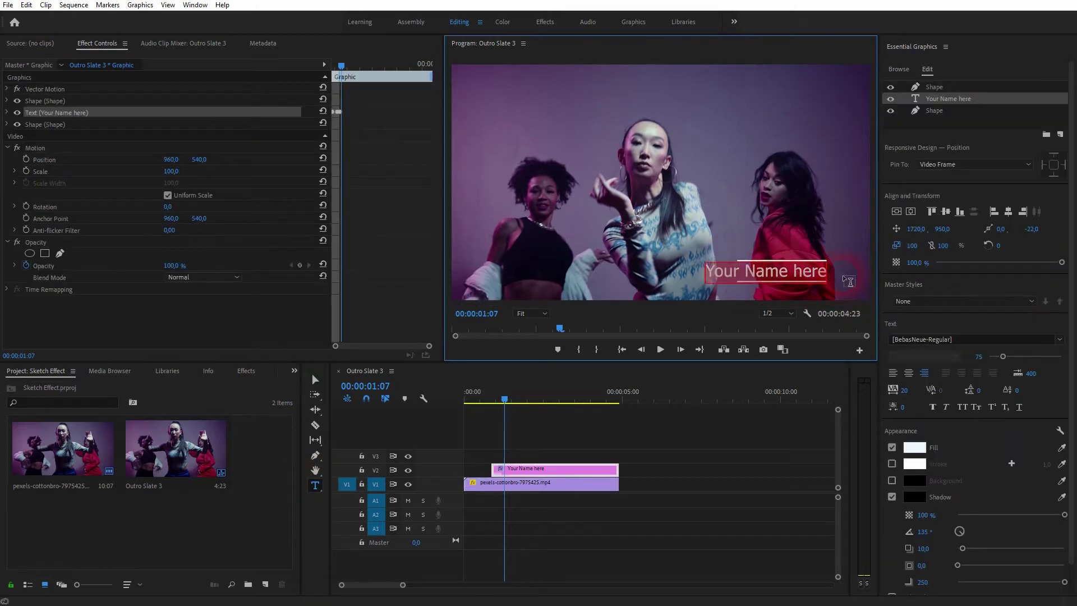
text(PEOPLE D)
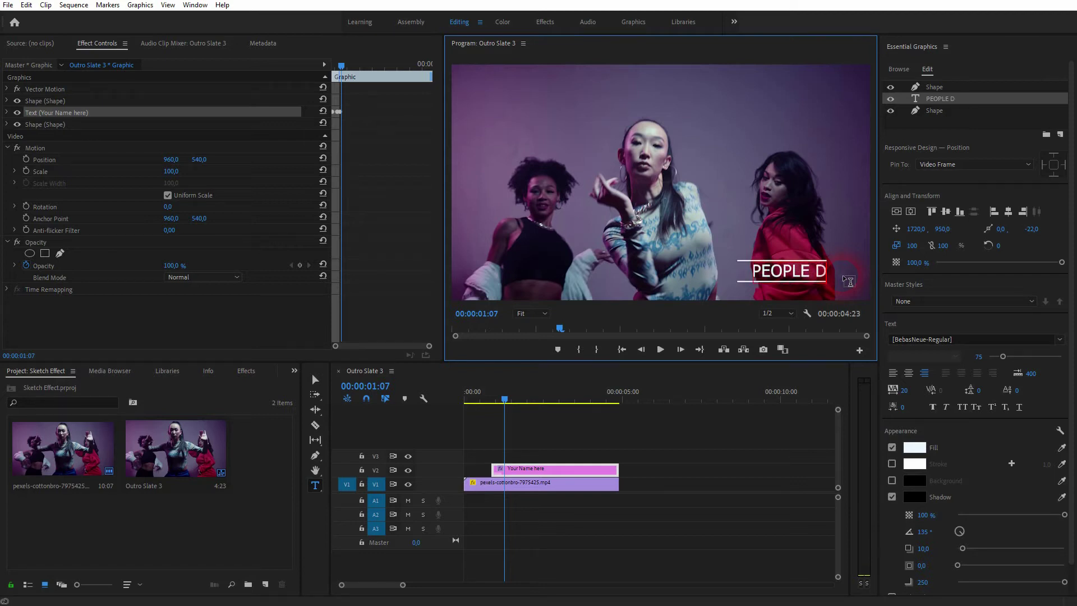
text(ACING)
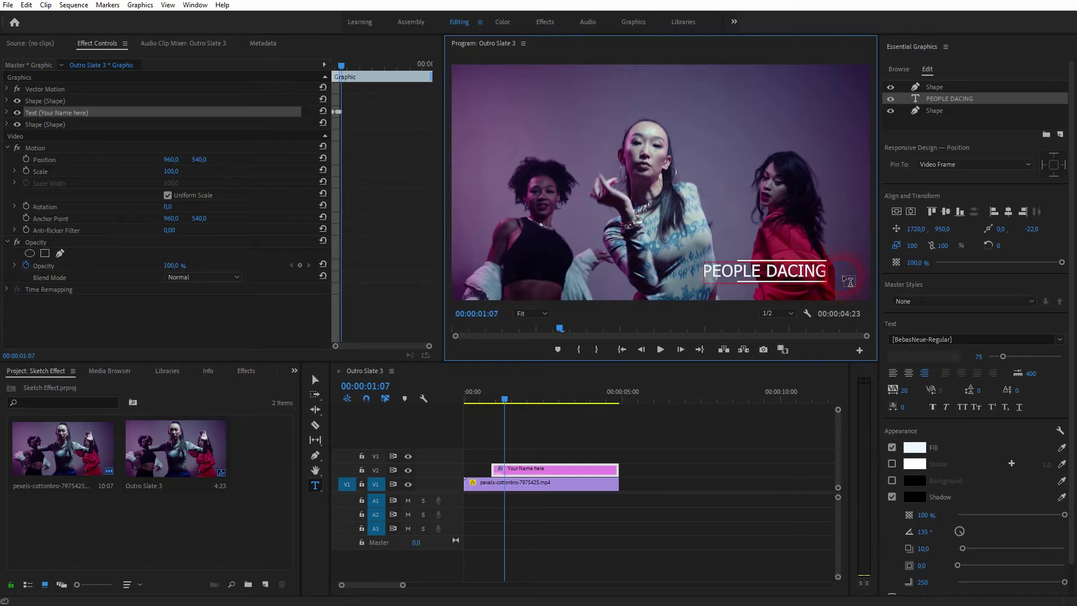
text(N)
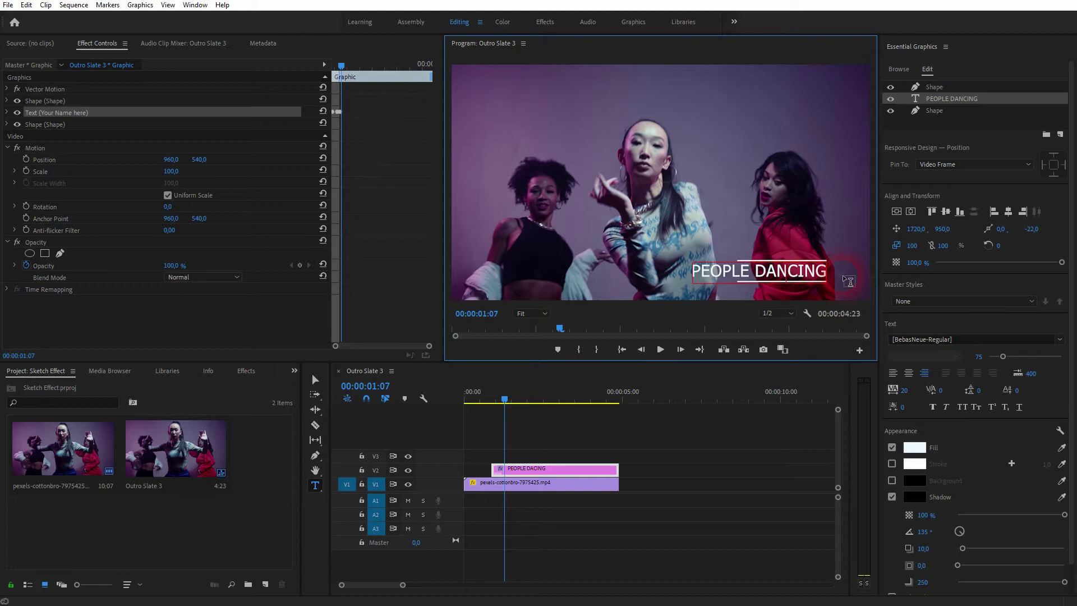
click(506, 403)
key(space)
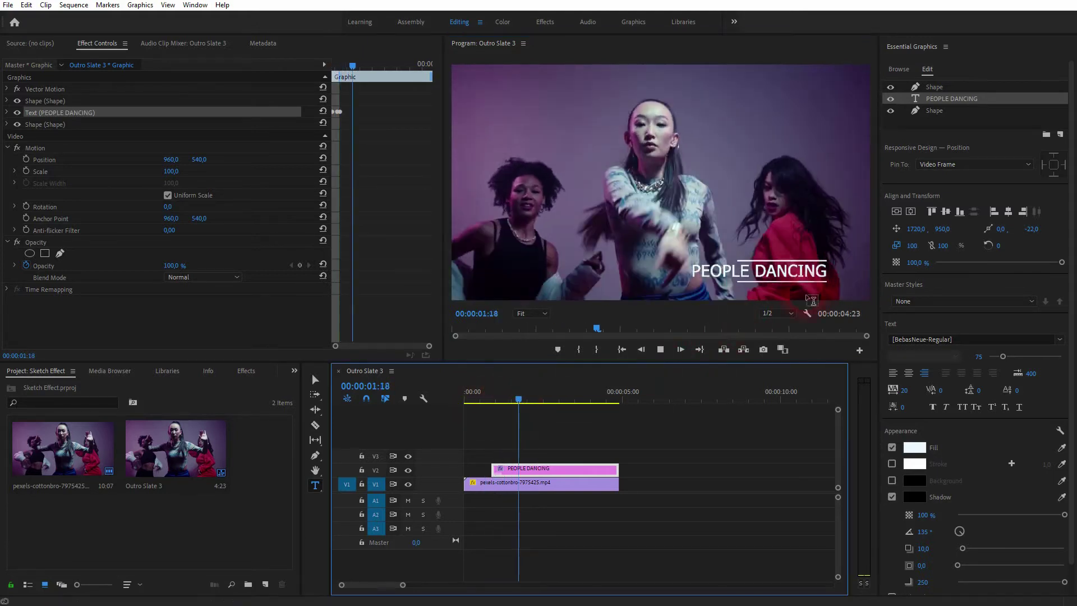
key(space)
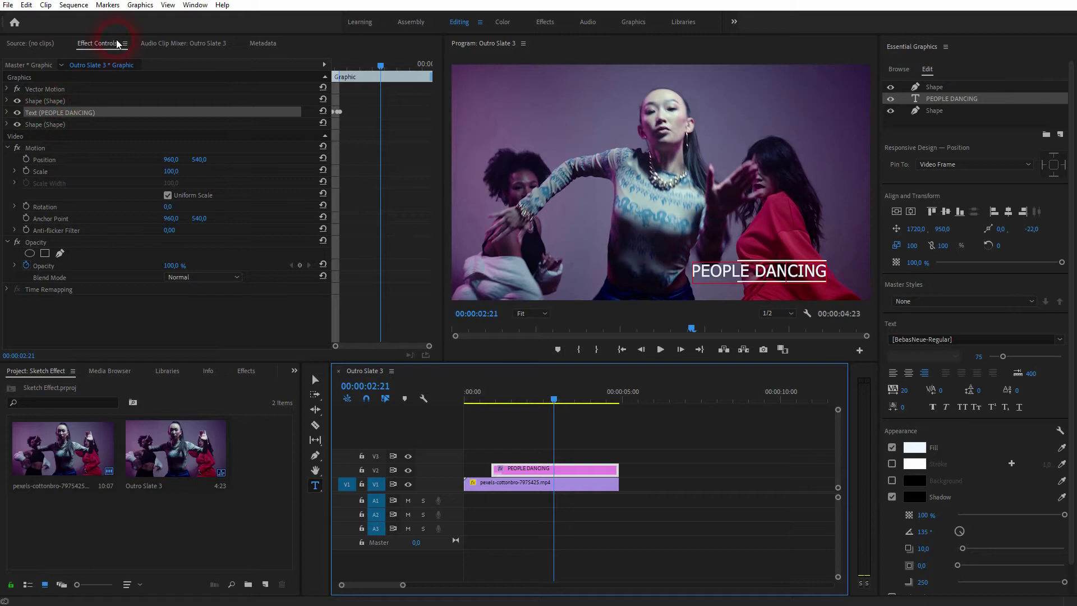
Step: In Effect Controls, select the title clip's PEOPLE DANCING text layer
click(195, 5)
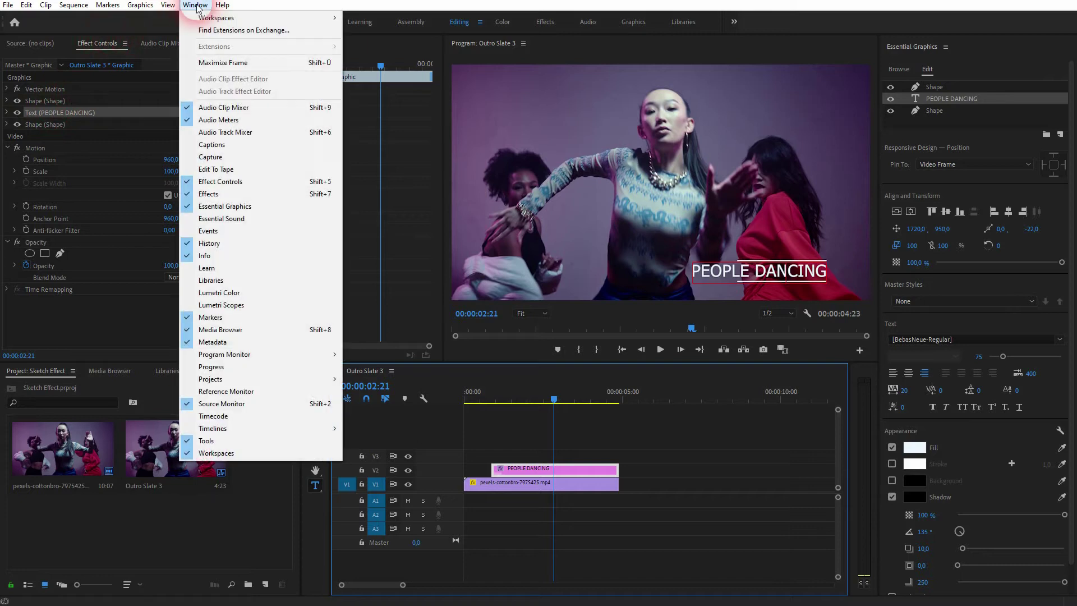
click(220, 181)
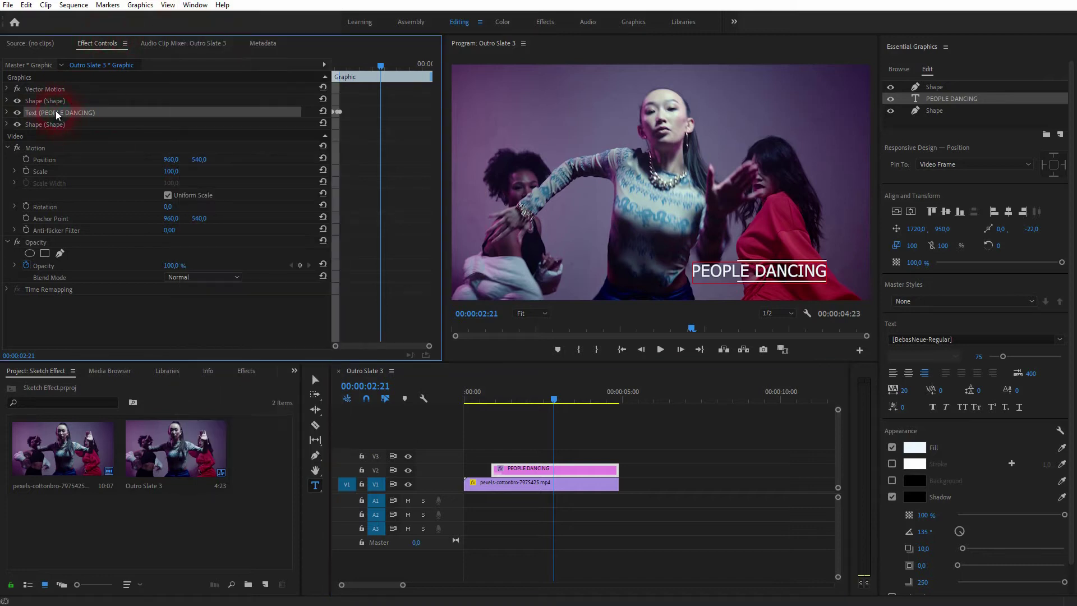
click(563, 488)
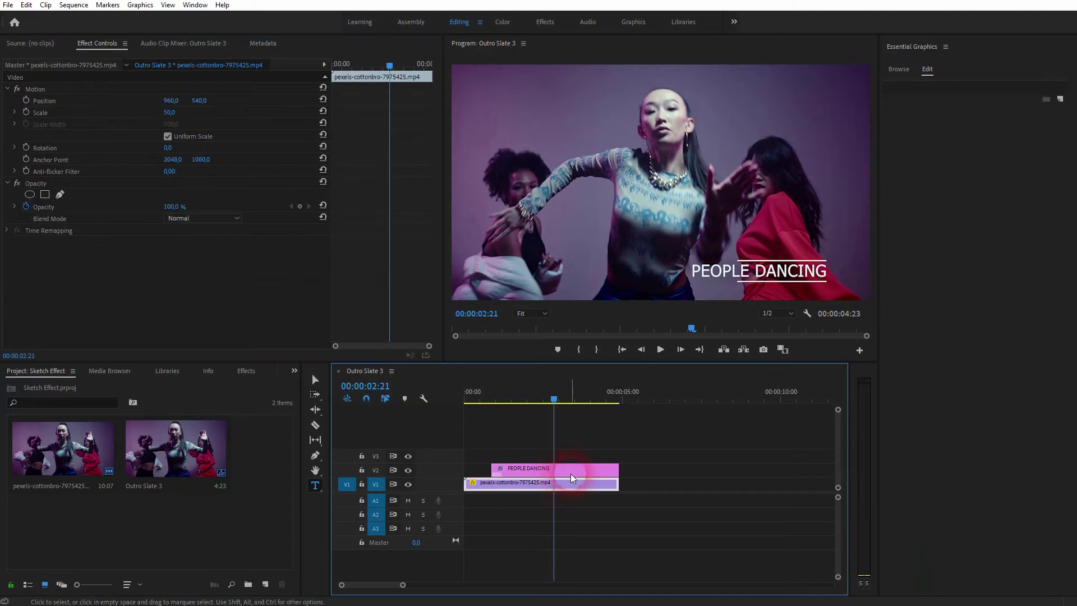
click(570, 476)
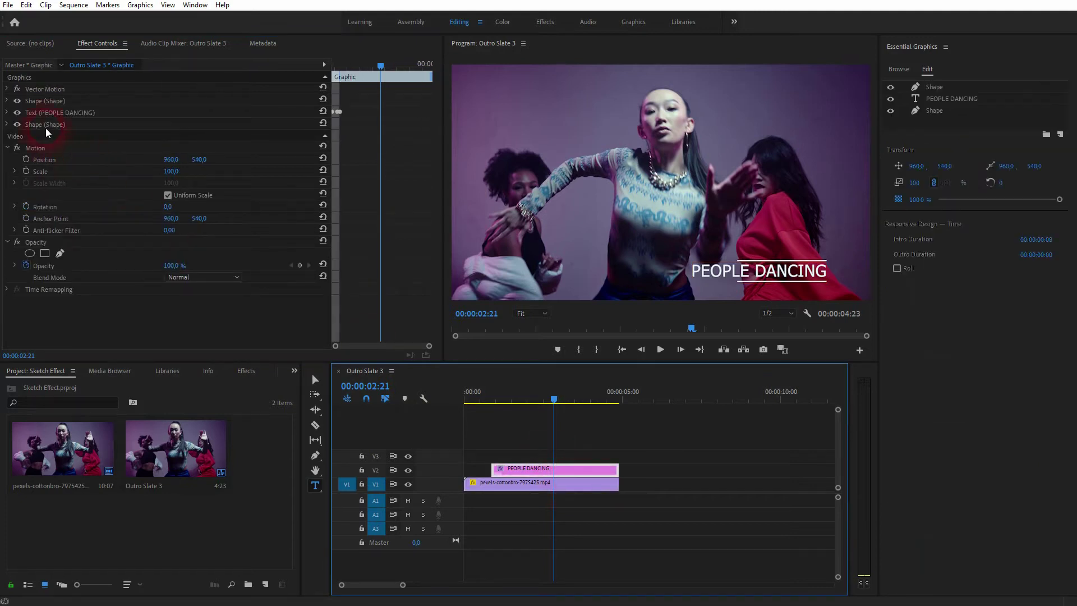
click(62, 113)
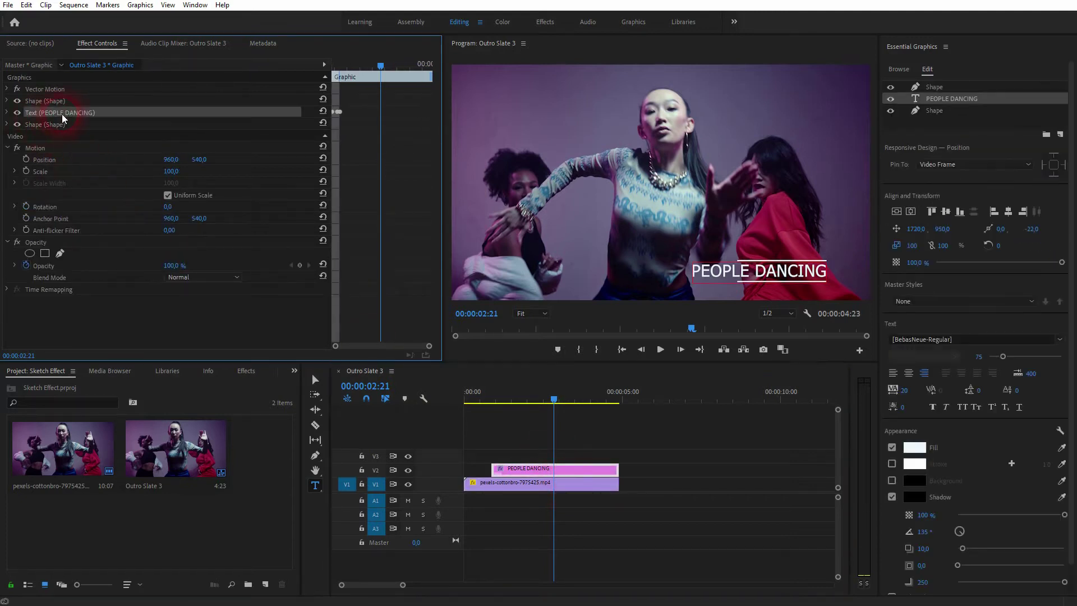
Step: Toggle each title layer's visibility to identify it, then expand the PEOPLE DANCING text layer
click(17, 112)
click(18, 112)
click(17, 101)
click(18, 101)
click(18, 124)
click(17, 124)
click(6, 113)
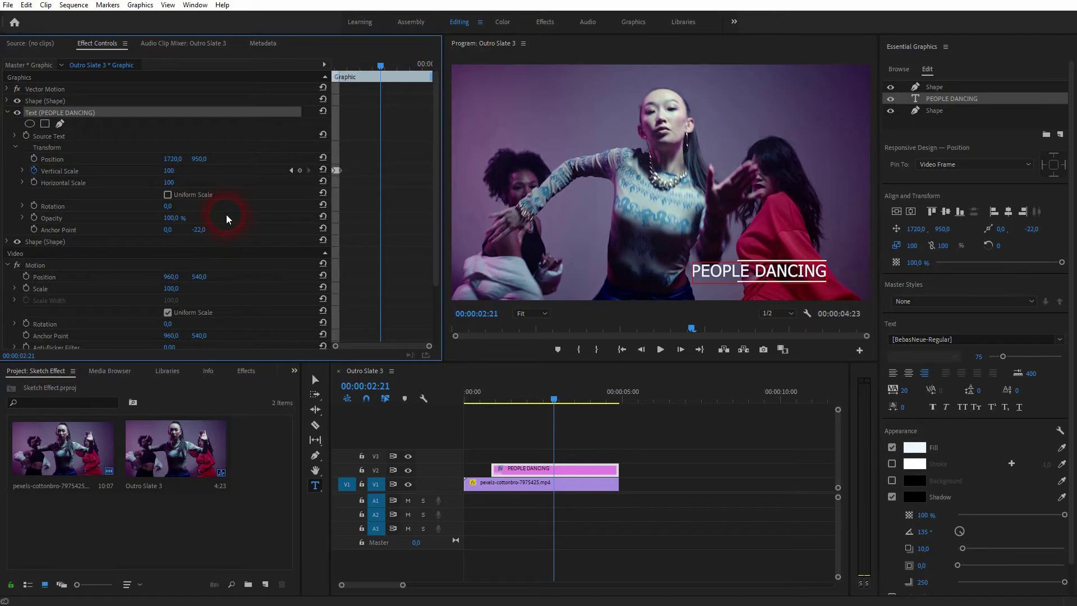
Step: Set the Shape layer's fill colour to pure red FF0000
click(7, 242)
scroll(104, 263, down, 2)
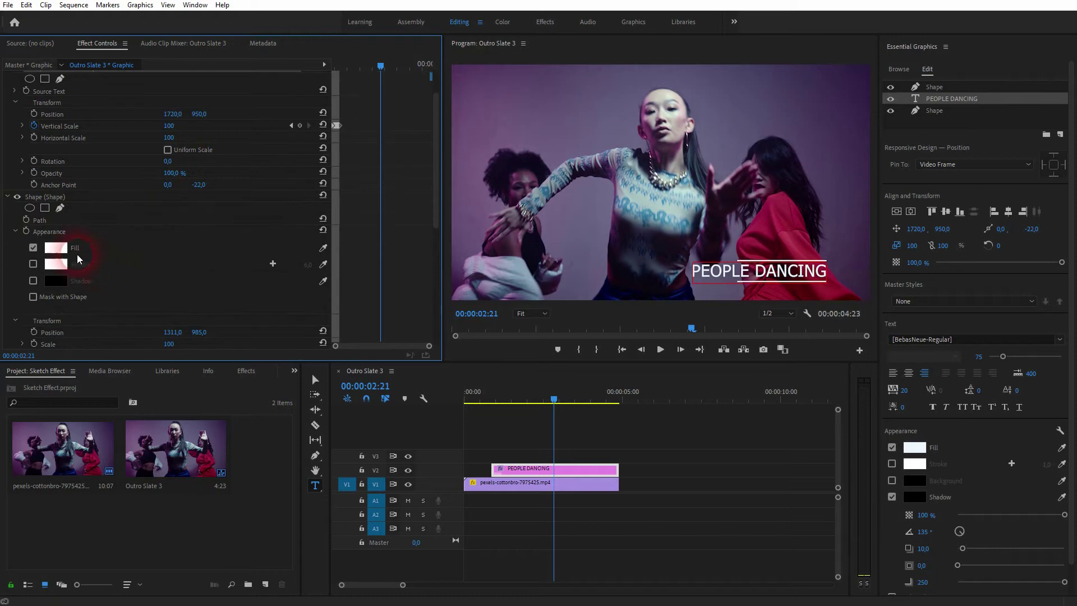
click(55, 248)
drag(512, 290, 603, 441)
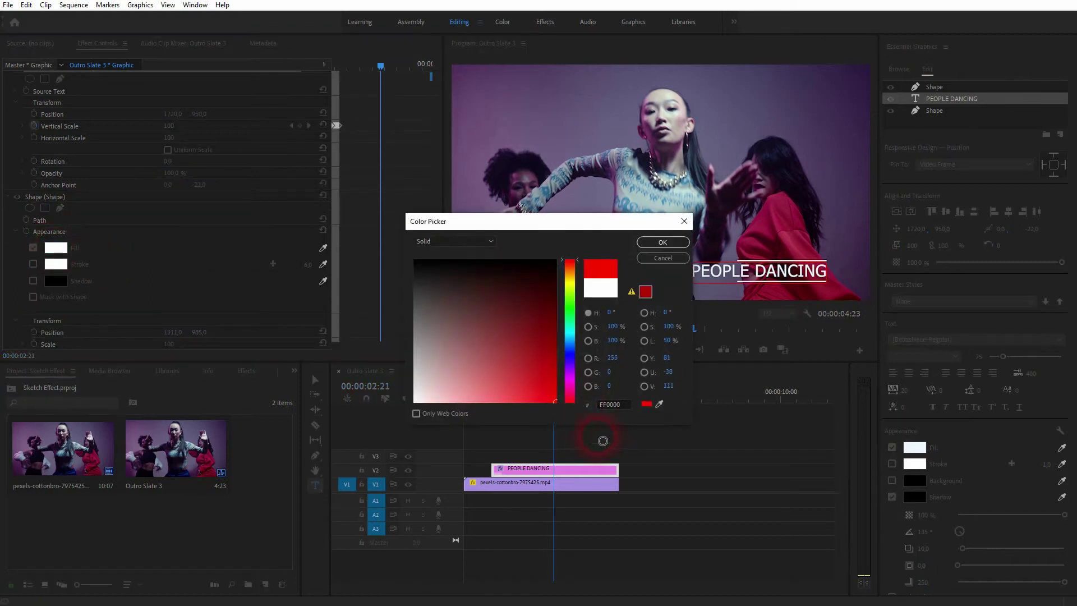
click(662, 241)
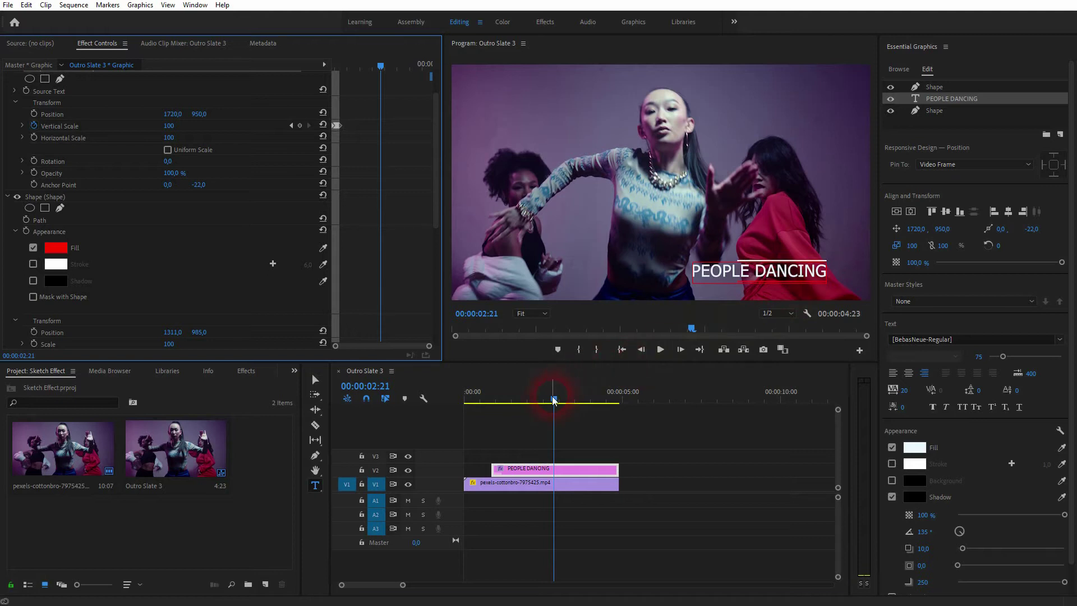
Step: Play the sequence from near the start to preview the red title
drag(552, 393, 488, 409)
click(528, 431)
key(space)
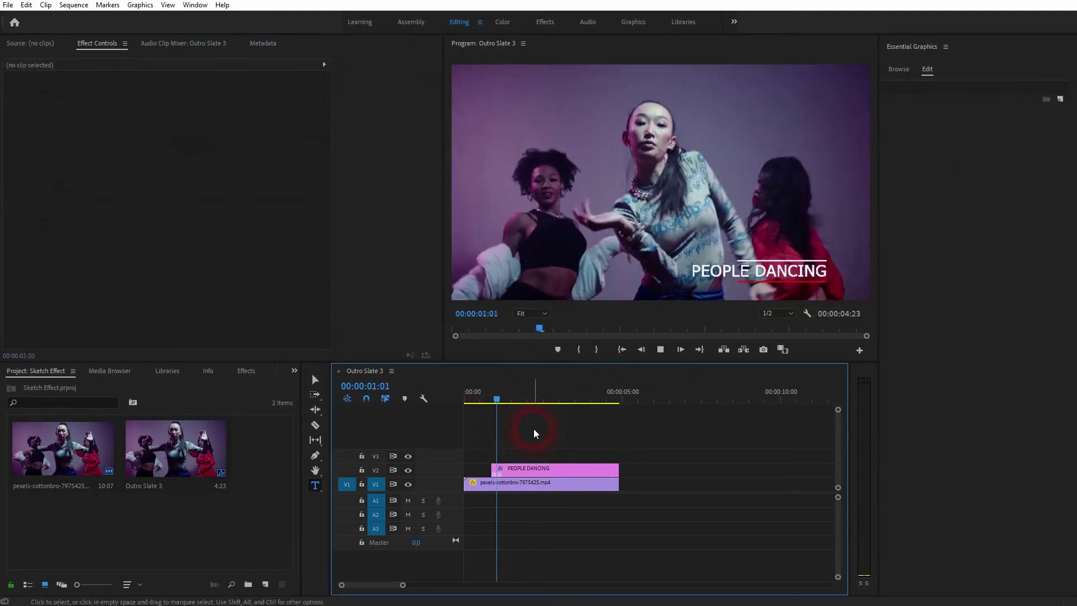
click(722, 451)
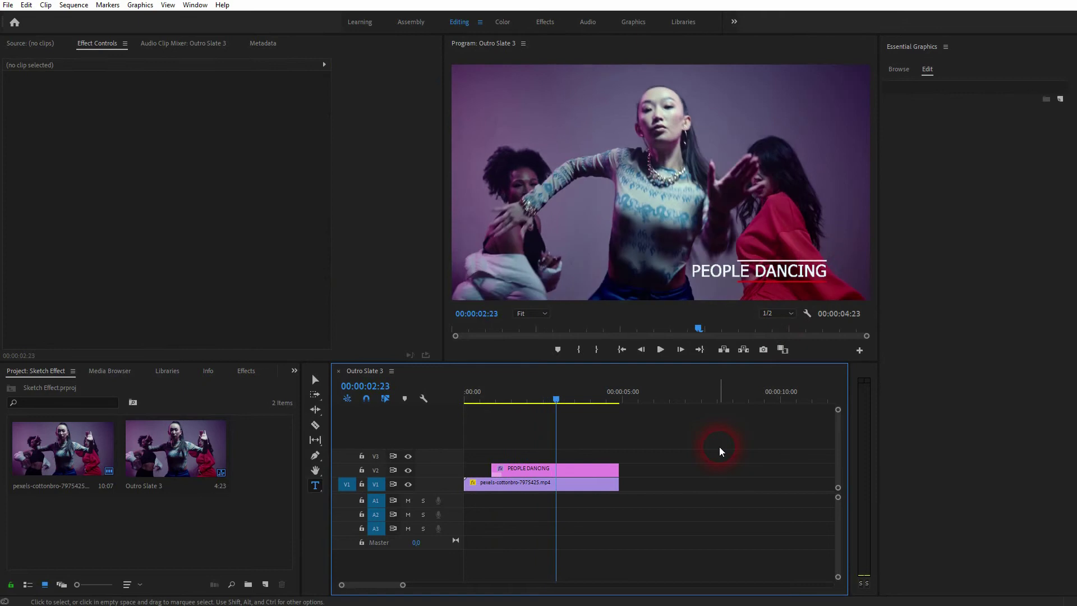
Step: Delete the PEOPLE DANCING title and browse free Adobe Stock templates in Essential Graphics
click(584, 472)
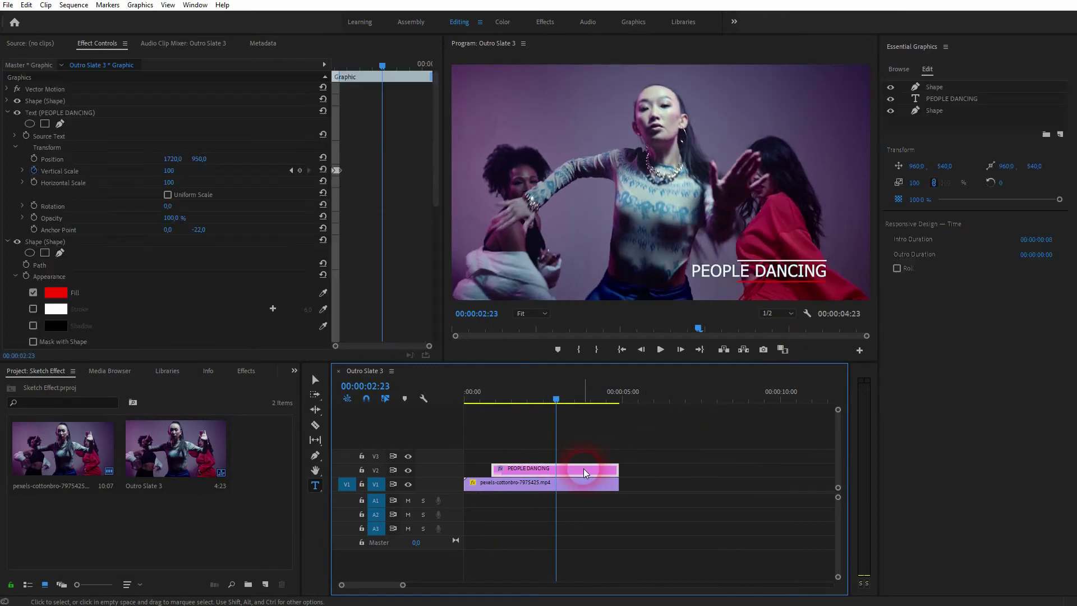
key(Delete)
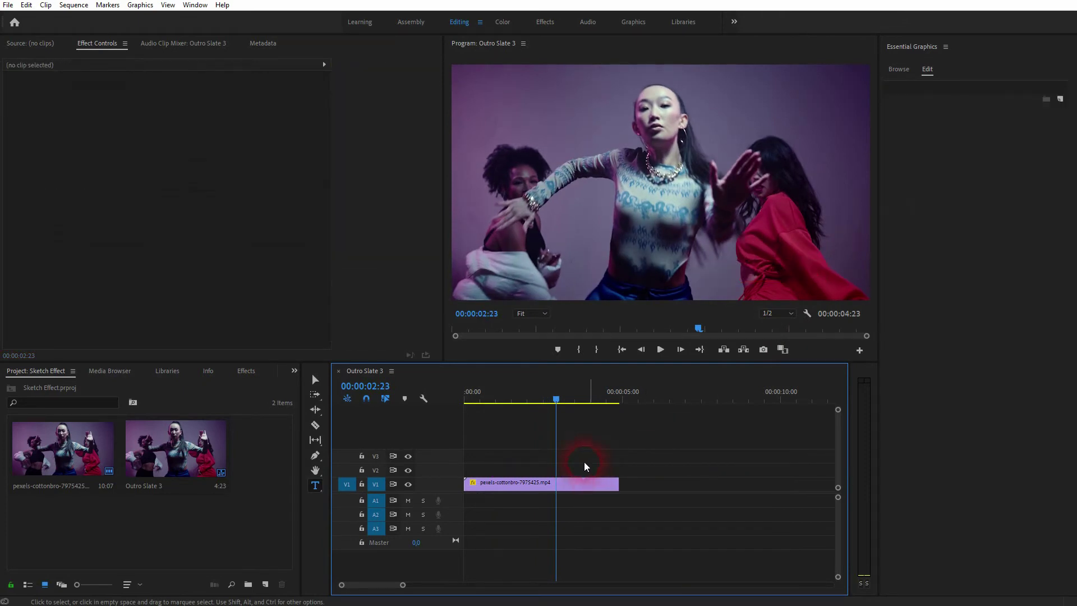
click(895, 112)
click(898, 69)
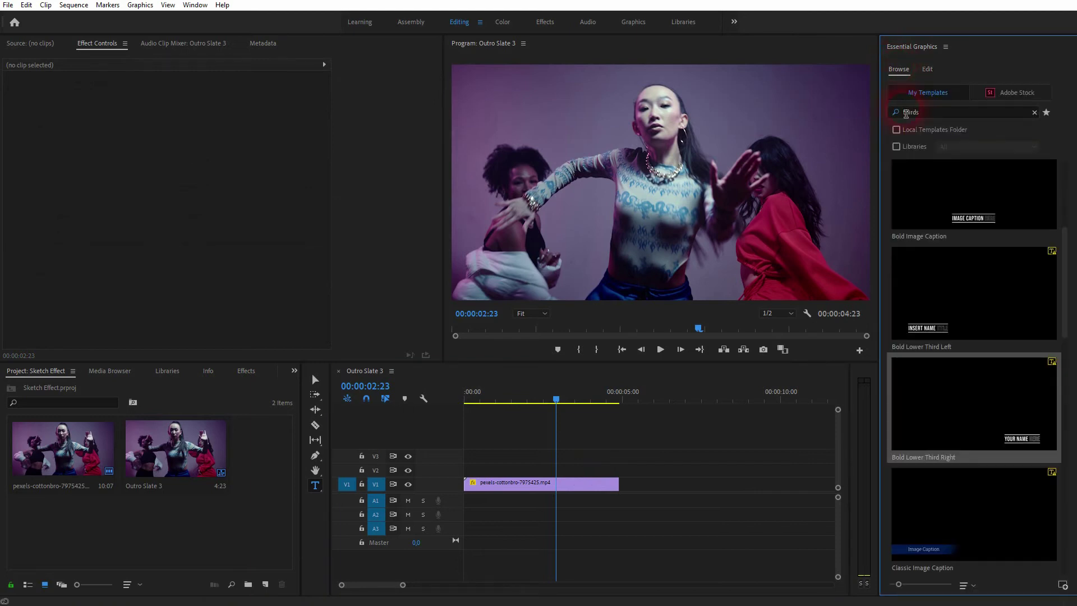
click(1016, 95)
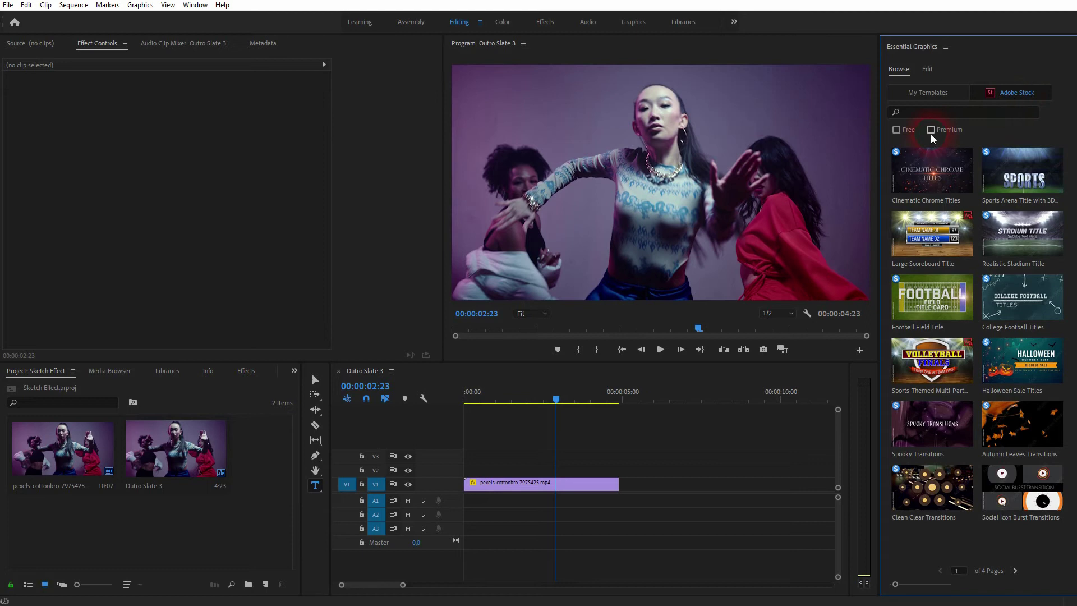
click(896, 130)
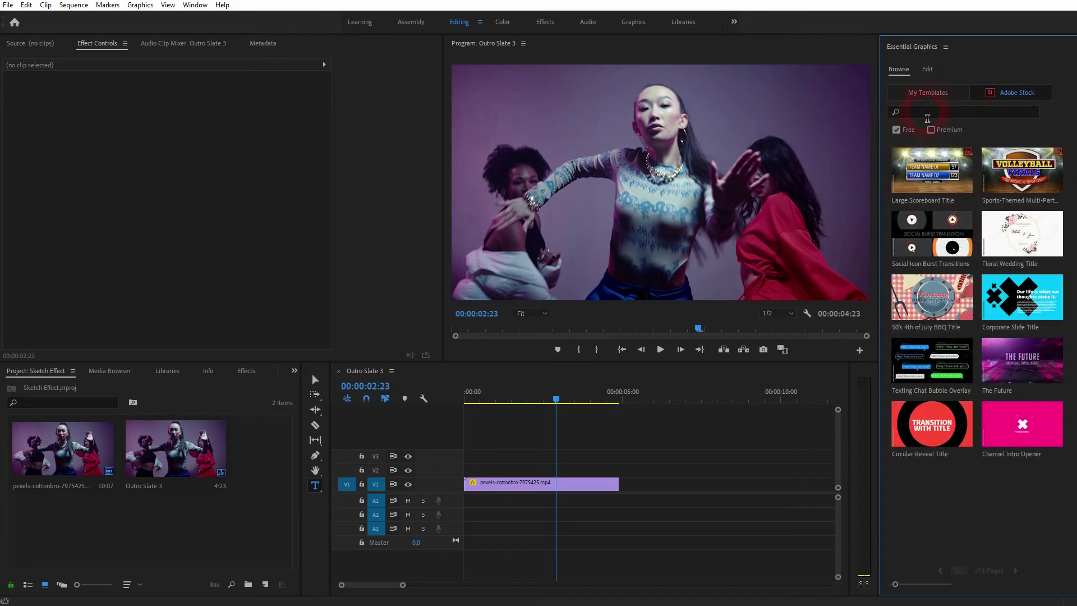
Step: Search Adobe Stock for 'thirds' and page through the results to page 5
click(927, 114)
text(thirds)
key(Return)
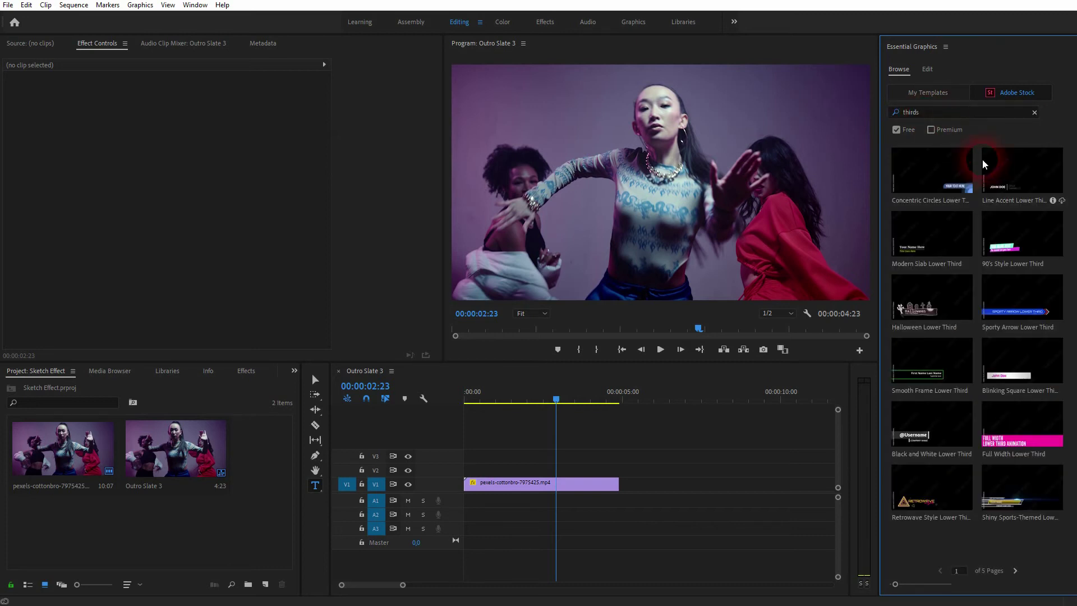
click(1015, 571)
click(1015, 571)
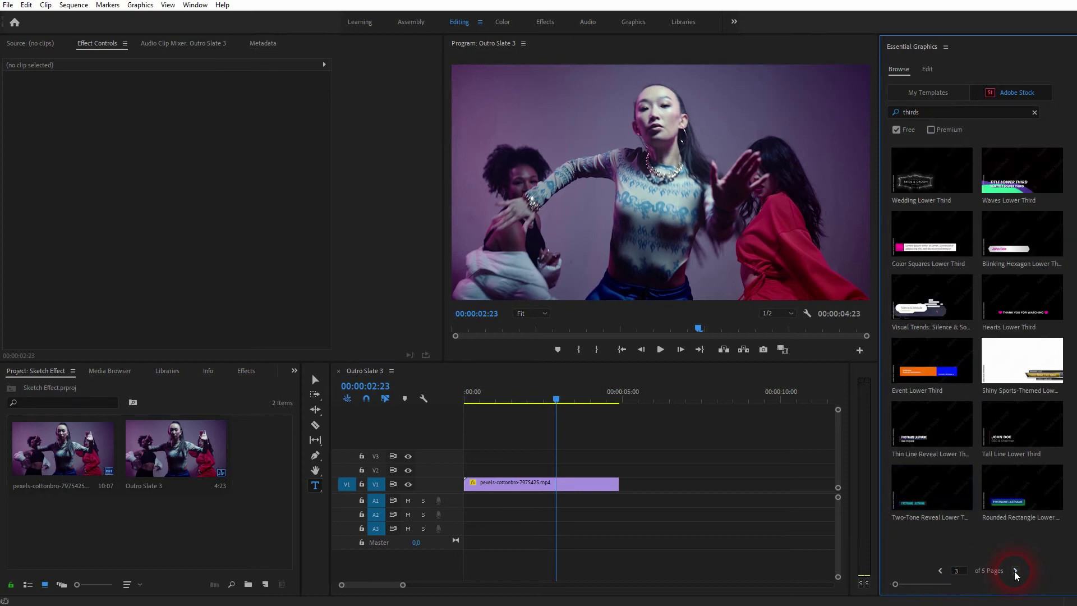
click(1015, 571)
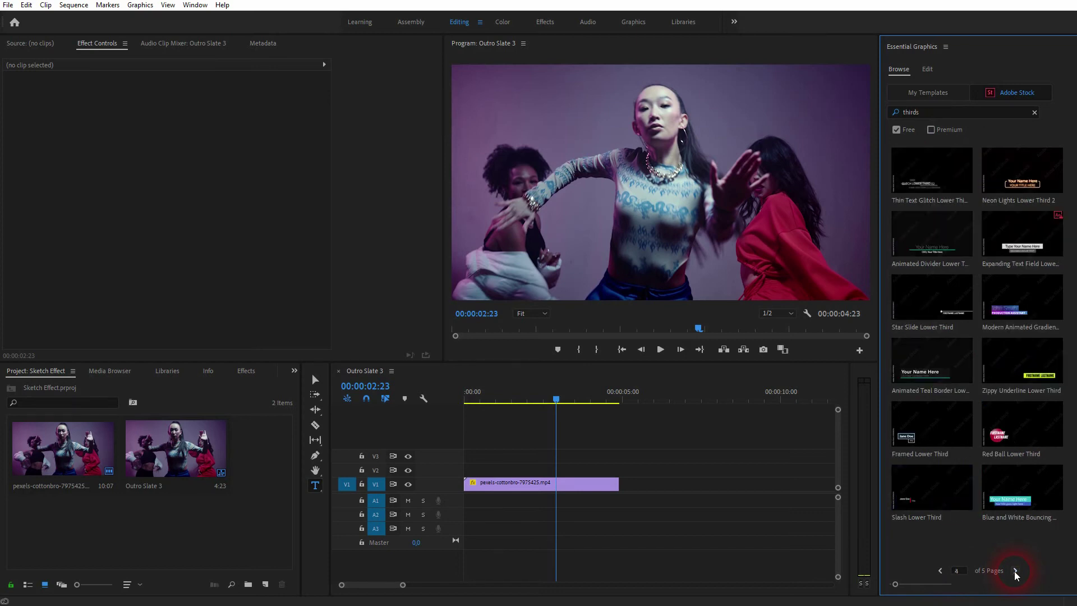
click(1015, 571)
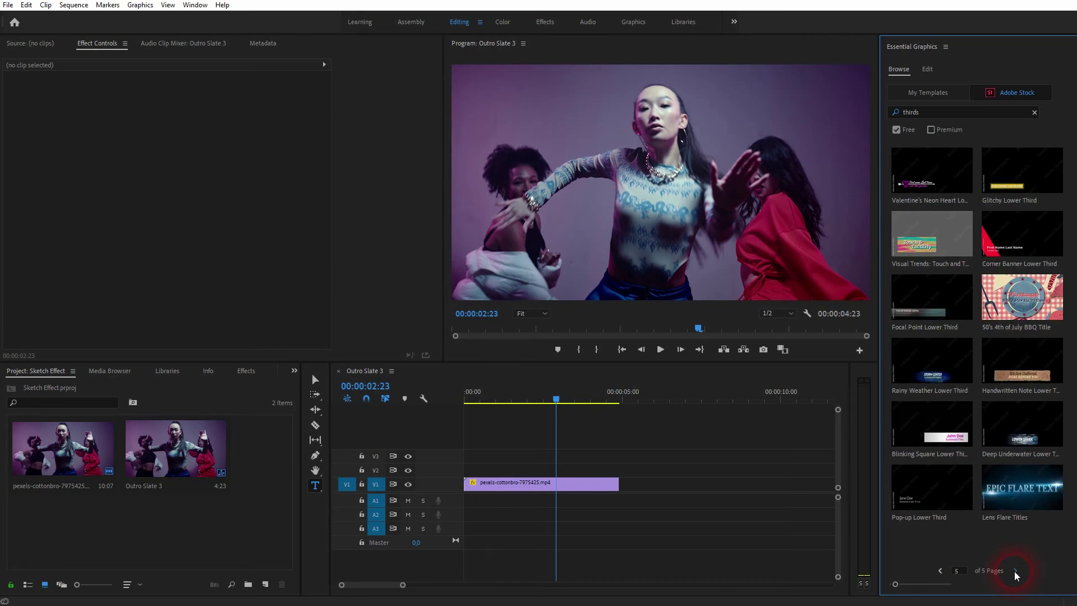
Step: Place Corner Banner Lower Third on V2 at 00:00 and extend the dance clip to its end
drag(1022, 234, 501, 469)
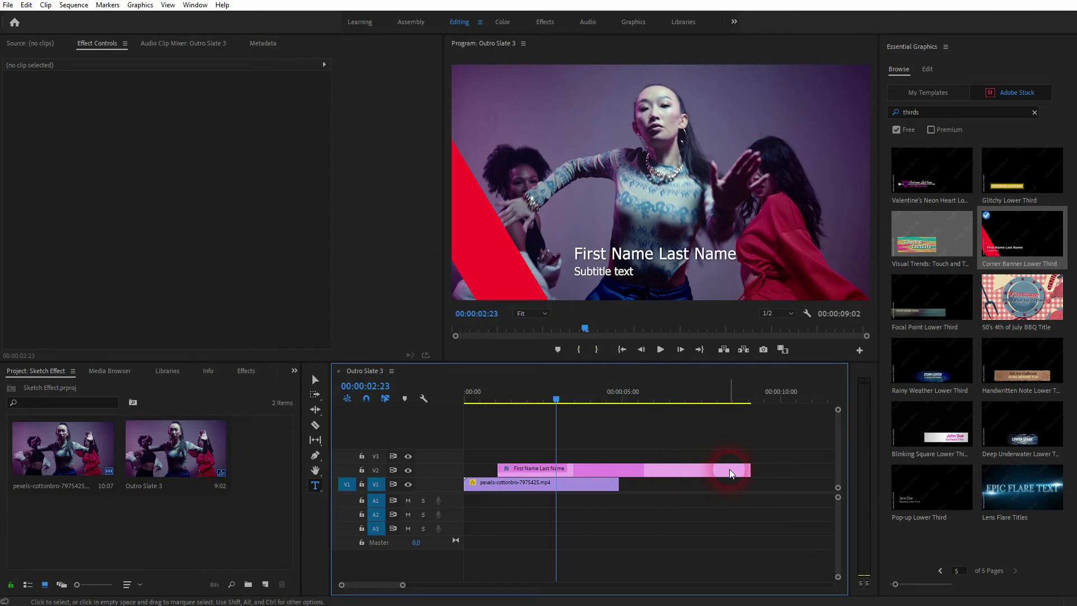
mouse_move(583, 474)
mouse_down()
mouse_move(551, 470)
mouse_move(627, 472)
mouse_move(568, 467)
mouse_up()
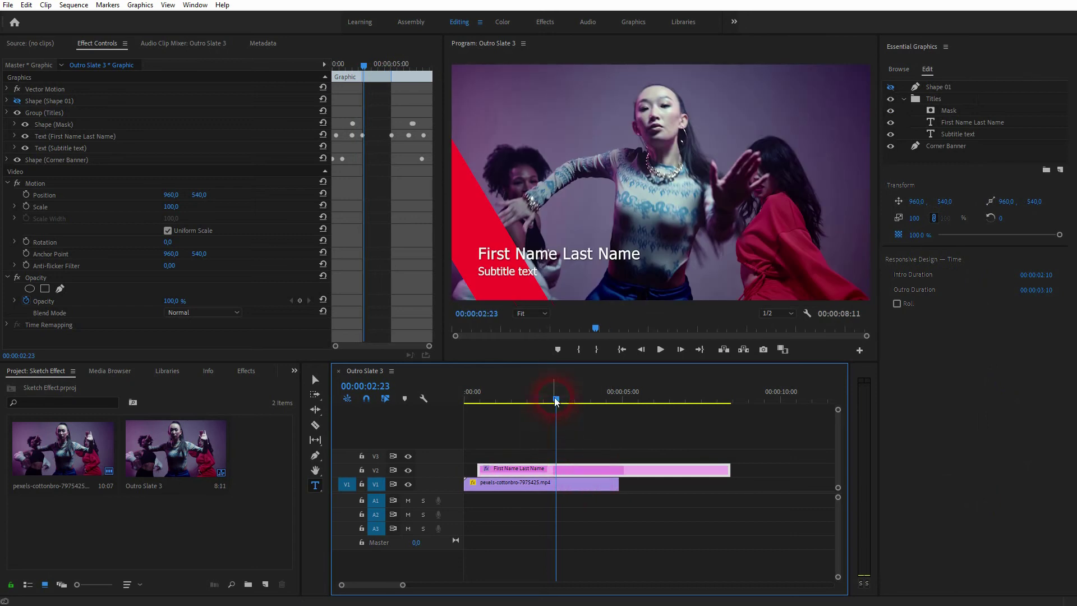
drag(624, 493, 730, 487)
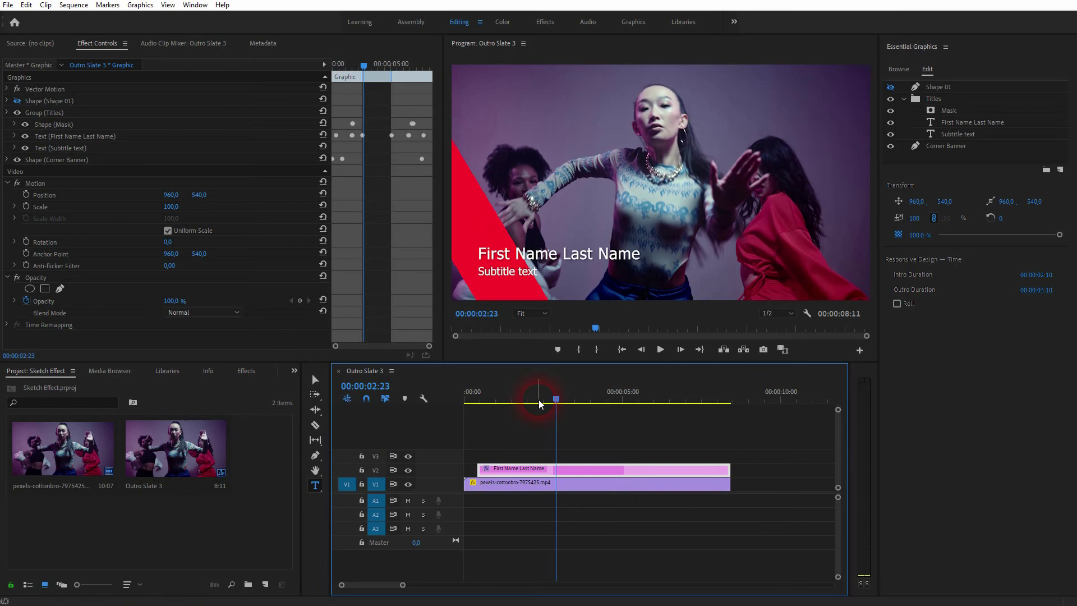
Step: Play the sequence from the start to preview the banner
drag(555, 402, 443, 413)
click(575, 506)
key(space)
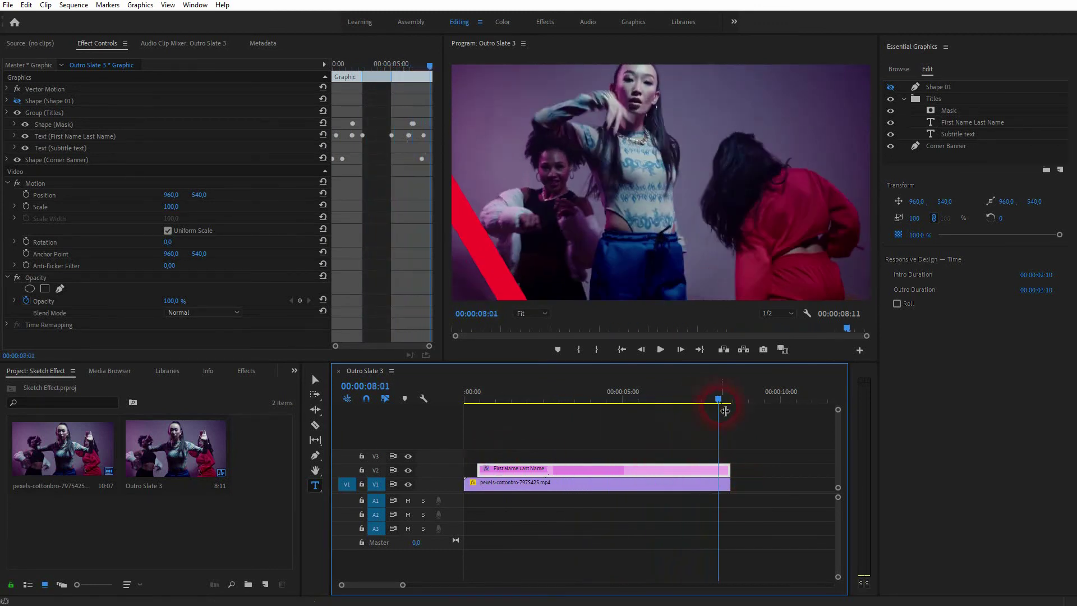
Step: Retype the First Name Last Name title as YOUR NAME
drag(717, 402, 585, 426)
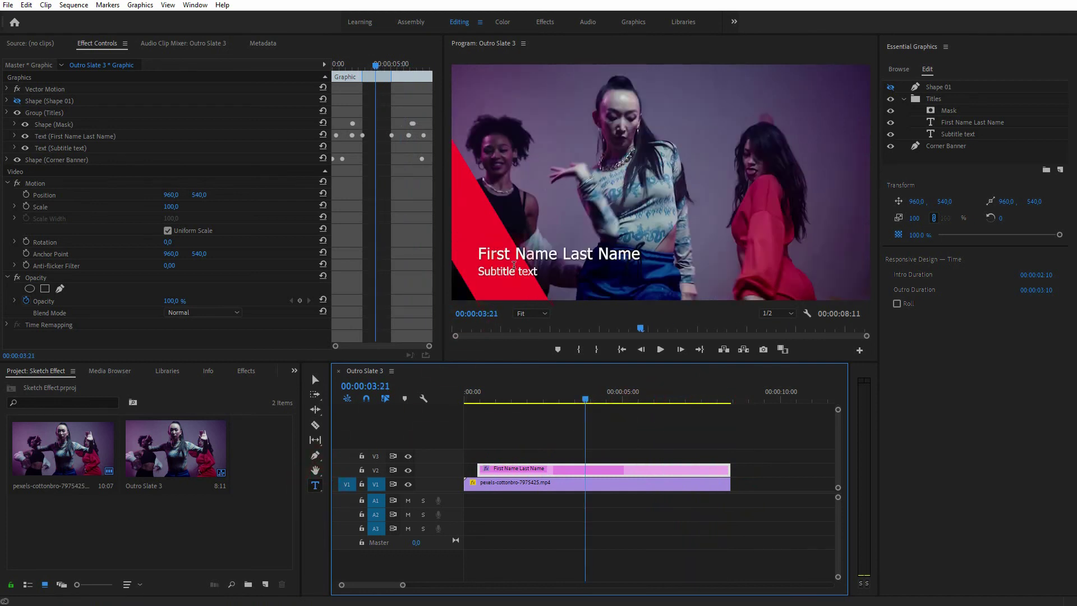
click(519, 262)
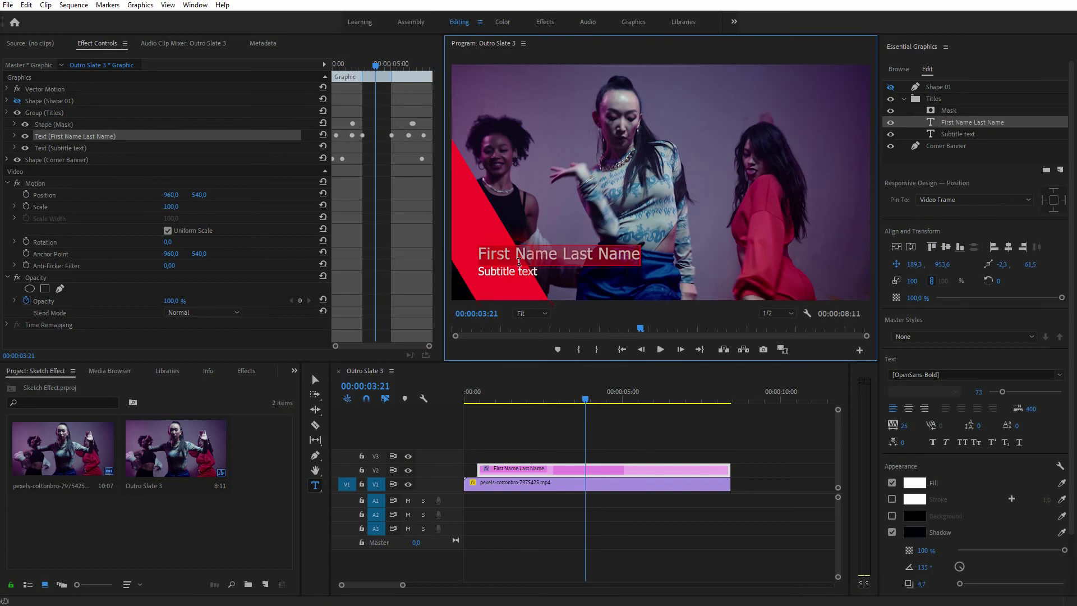
text(YOUR NAME)
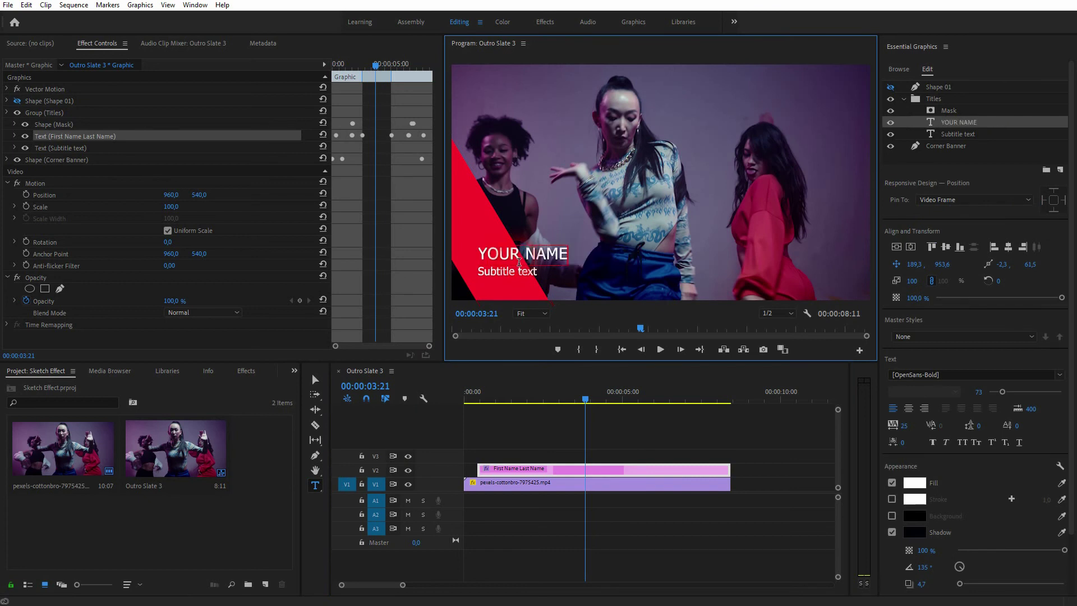
Step: Change the subtitle line to SOME TEXT and deselect the title
click(524, 271)
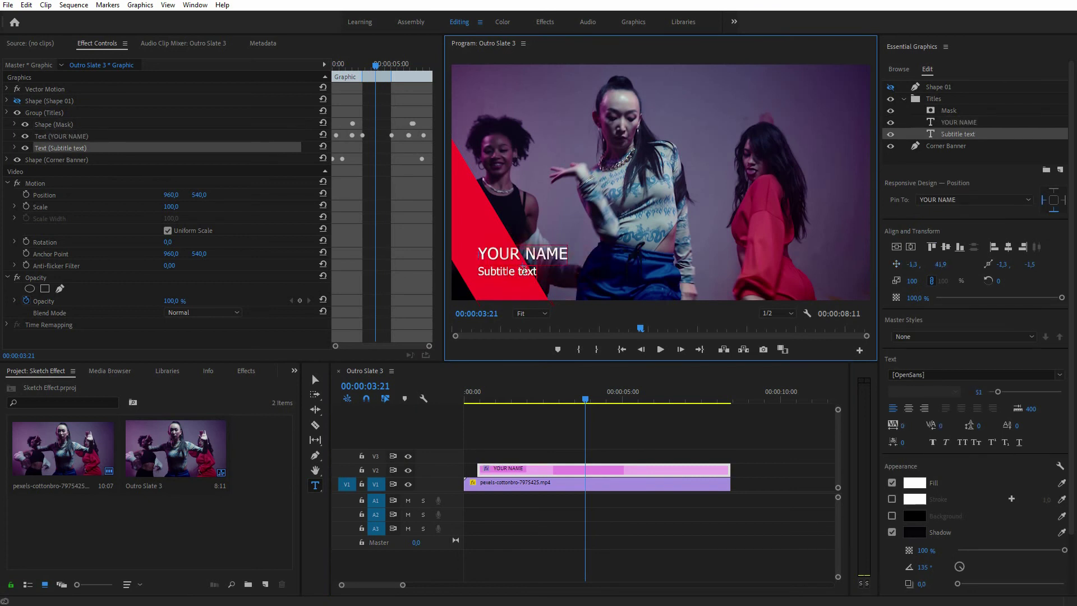
triple_click(522, 271)
text(SOME TEXT)
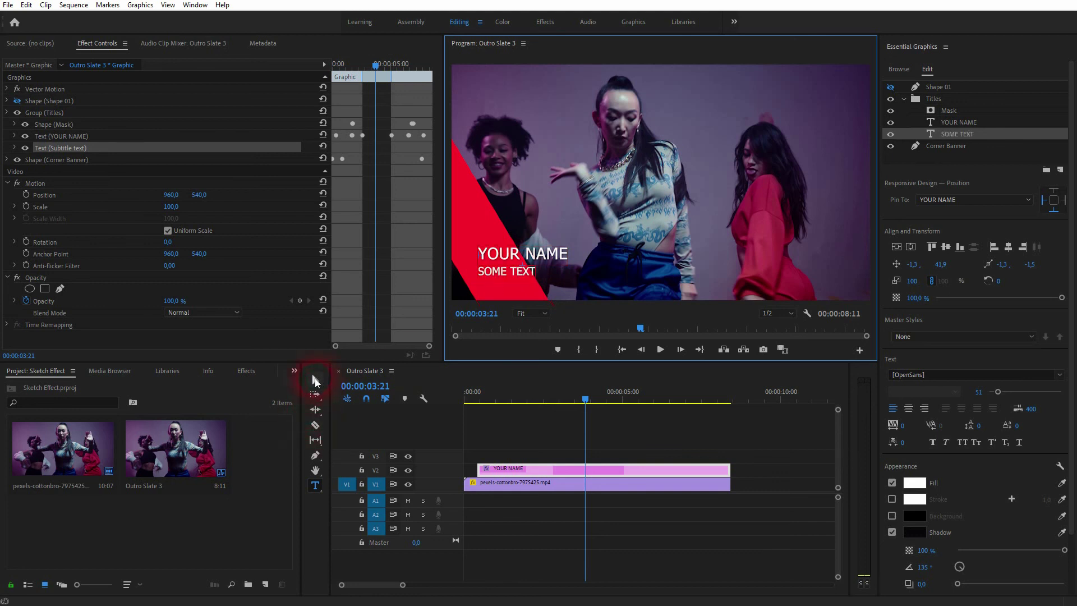
click(314, 379)
click(671, 444)
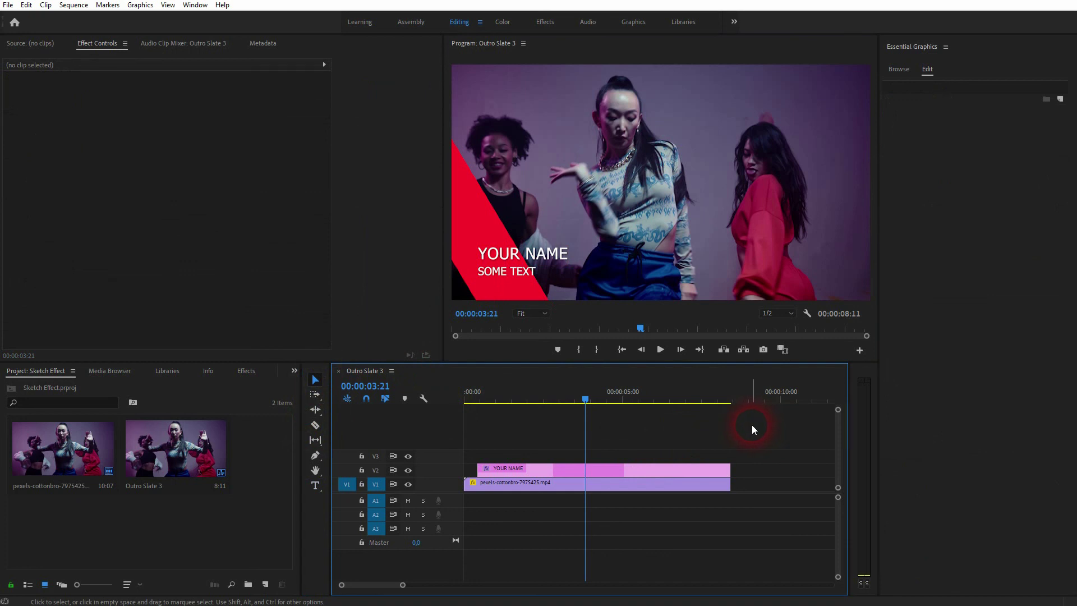